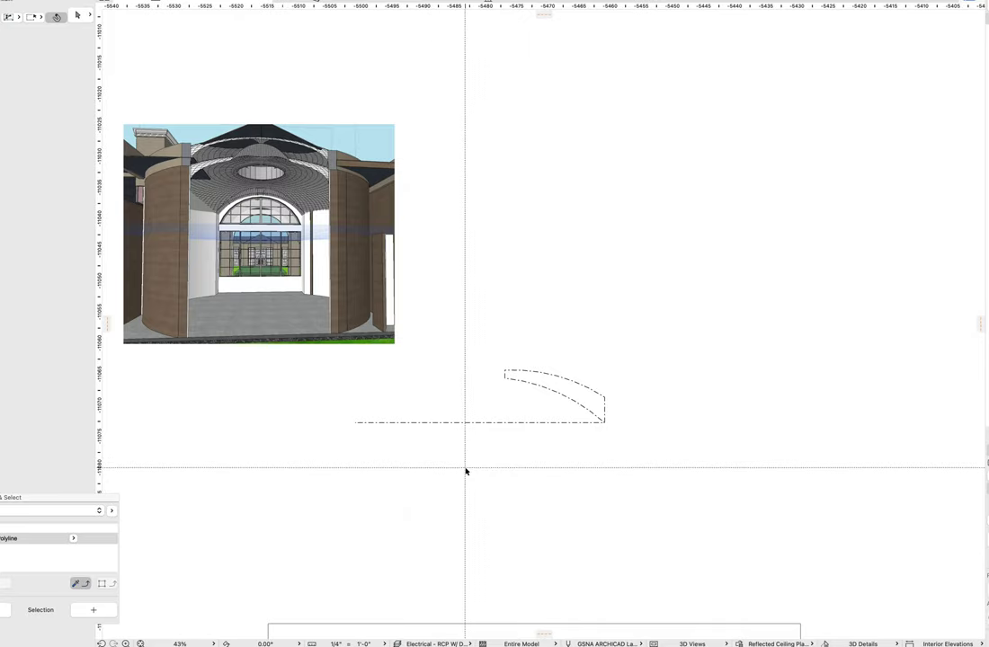
middle_click_drag(365, 331, 382, 365)
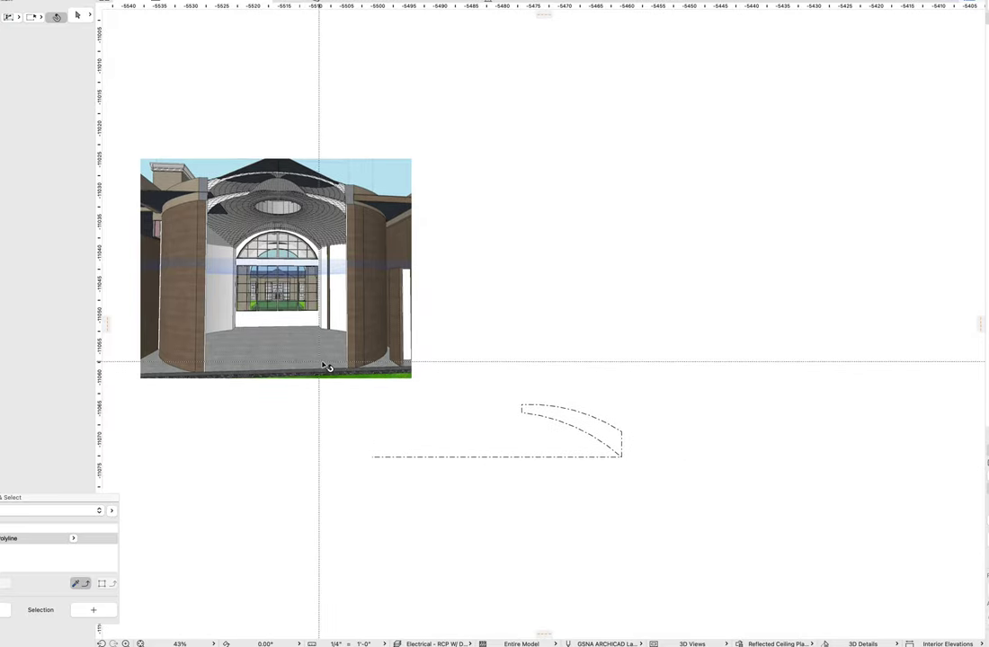
key("m")
left_click(530, 429)
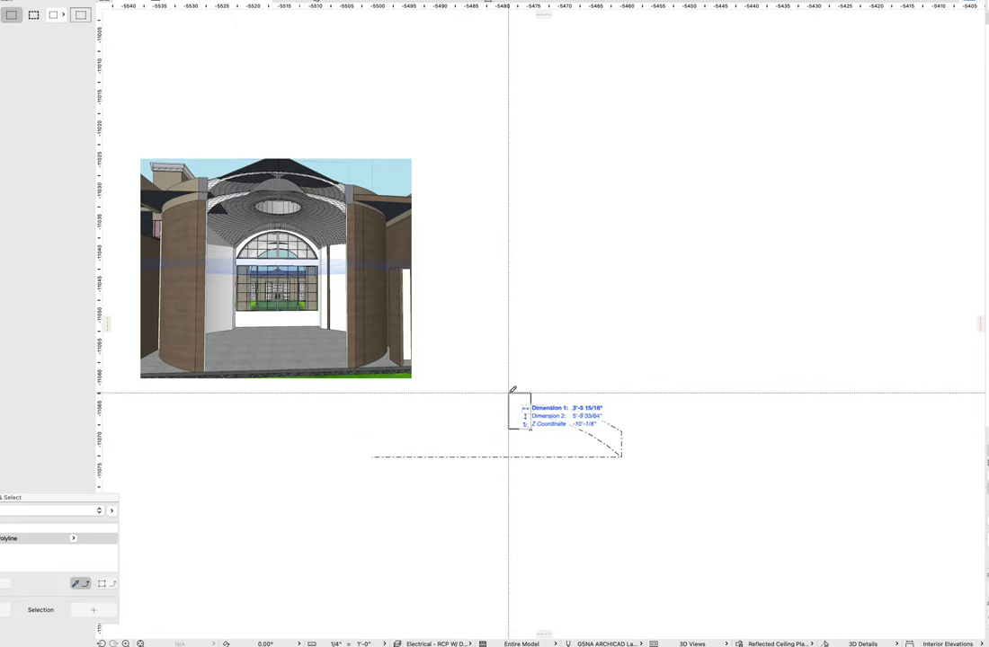
left_click(509, 393)
key("BackSpace")
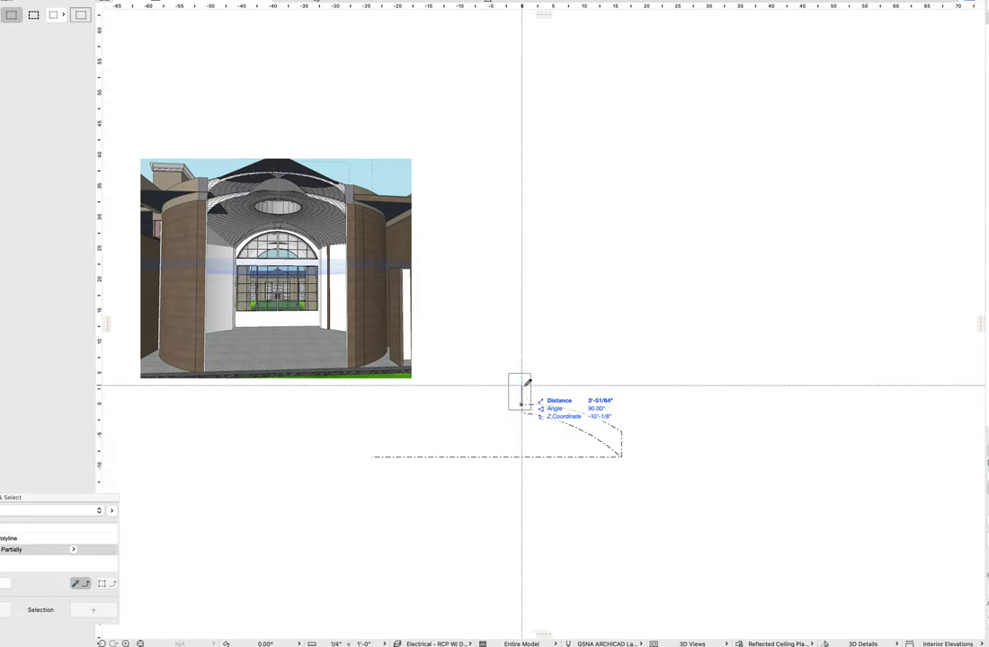
scroll(316, 283, "up", 5)
scroll(250, 221, "up", 3)
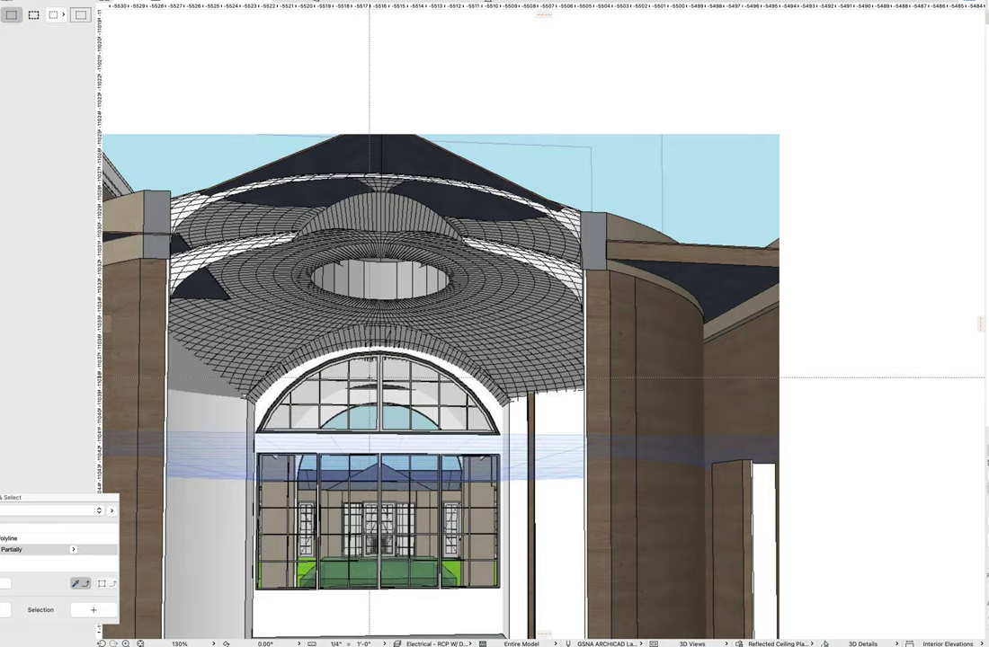
scroll(363, 369, "down", 8)
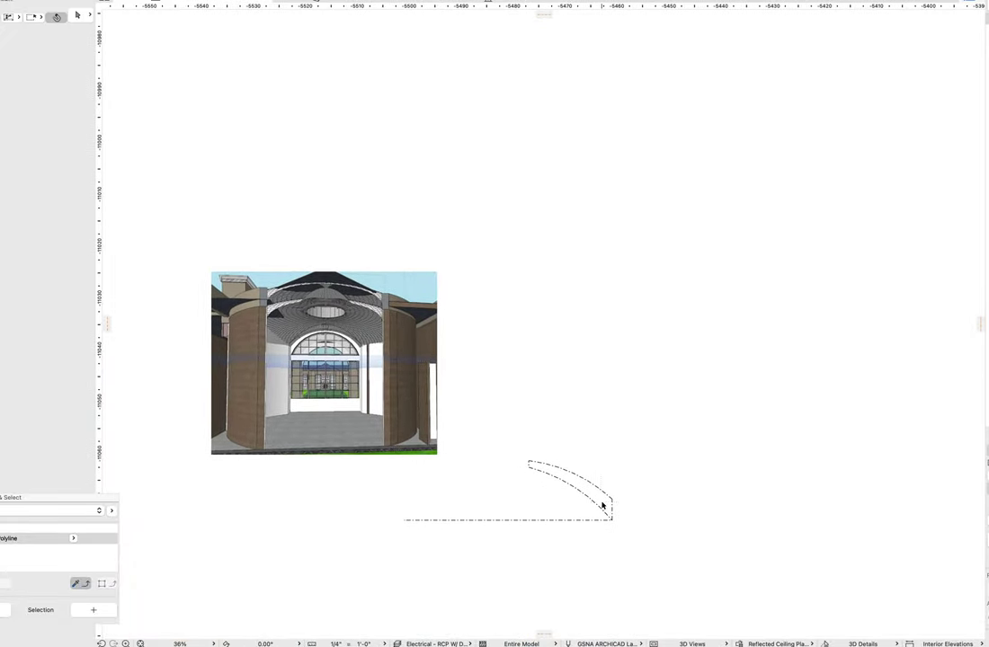
scroll(598, 504, "up", 5)
left_click(497, 472)
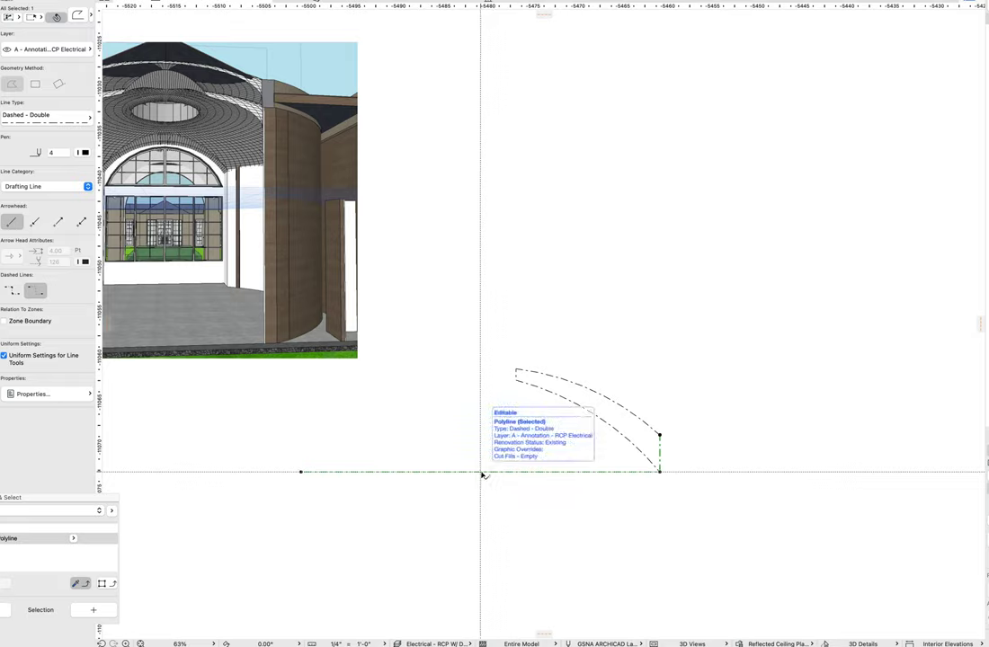
left_click(482, 473)
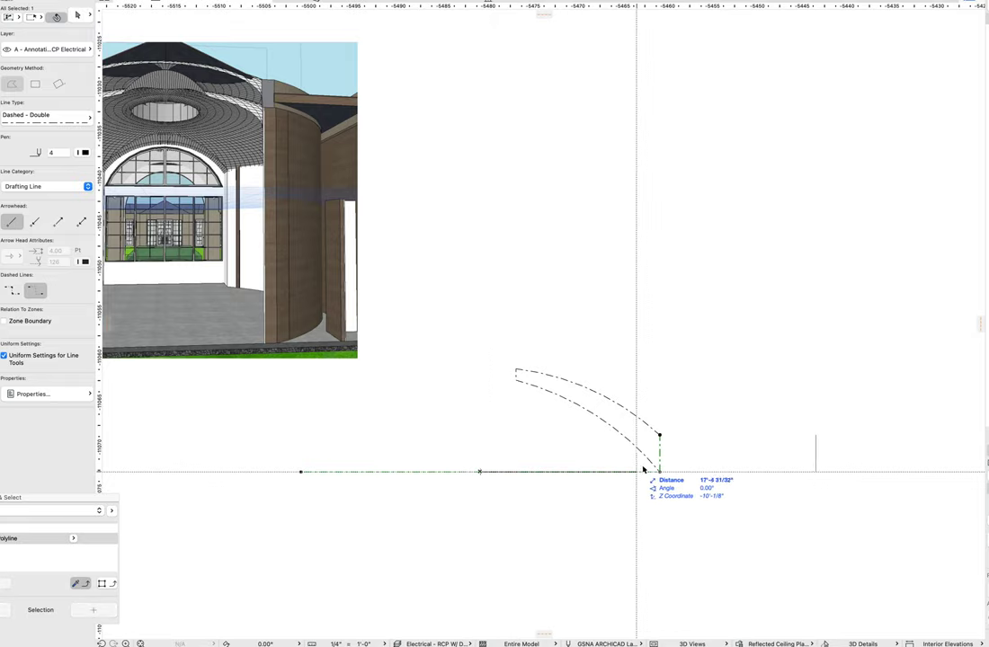
left_click(481, 472)
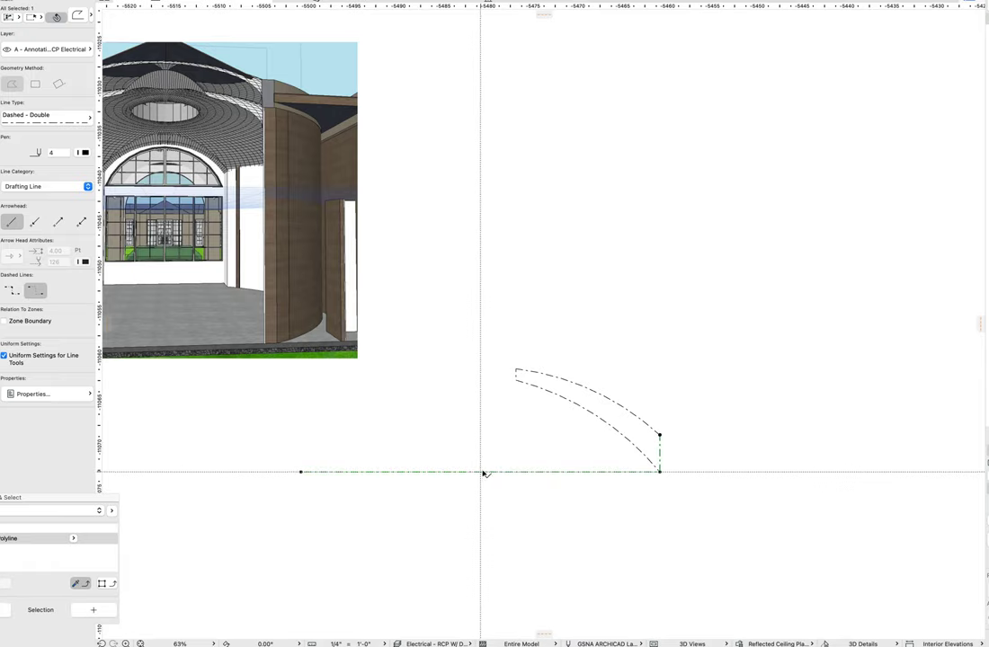
left_click(481, 473)
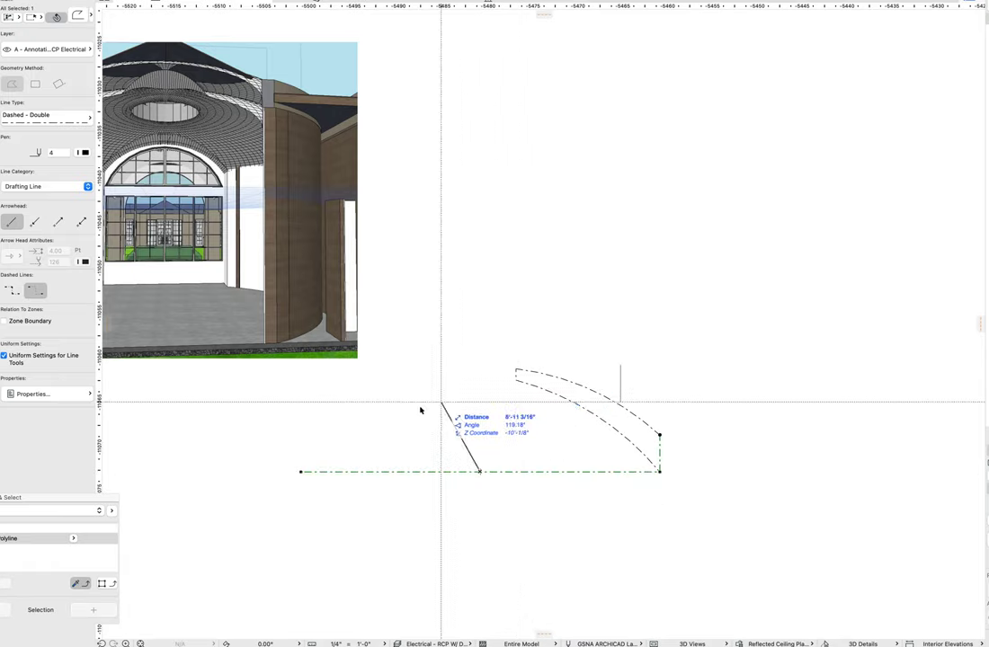
left_click(483, 475)
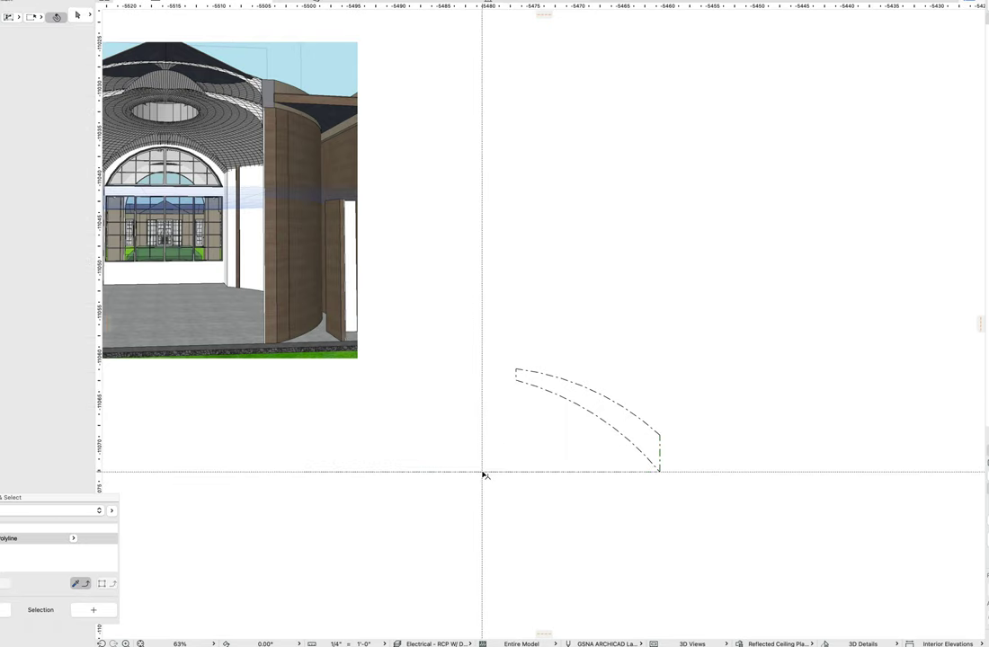
Step: Create a revolved shell from the closed curved profile, using a vertical axis through the baseline's midpoint and a 360° revolution angle
scroll(432, 414, "left", 5)
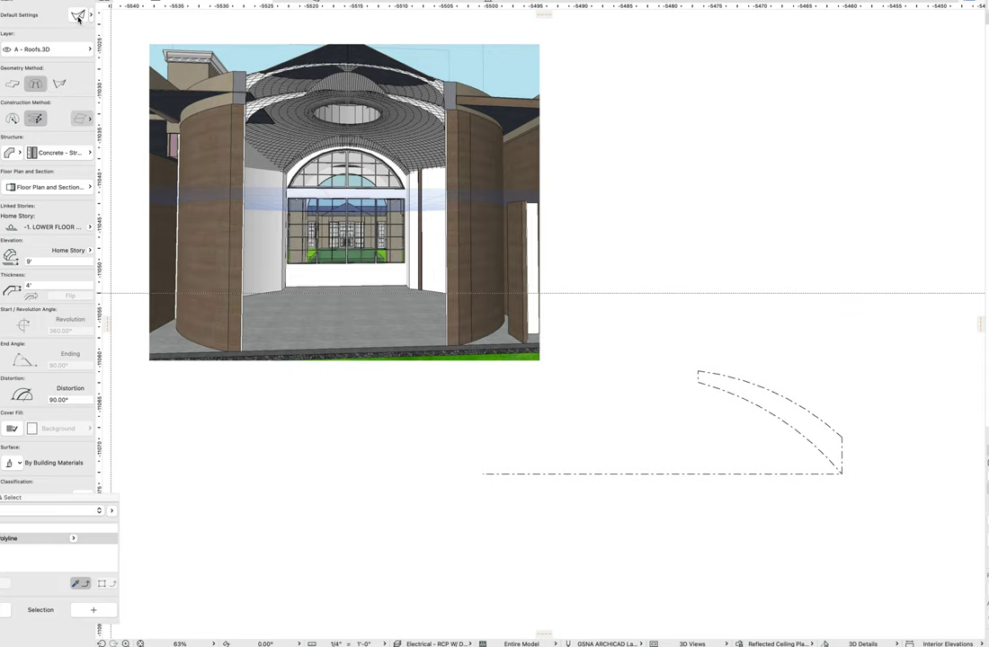
key("super+t")
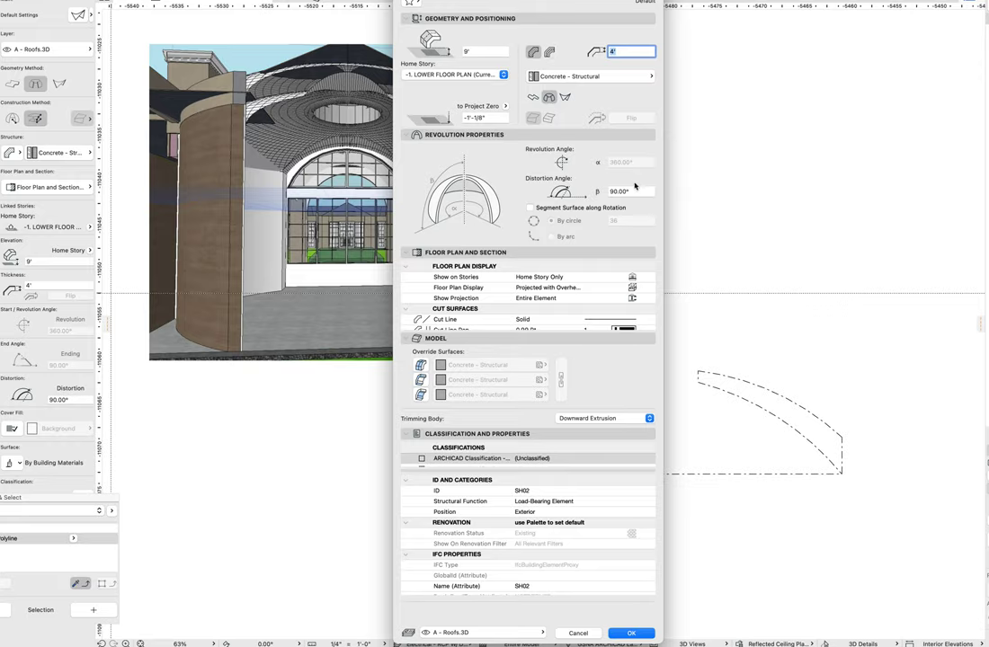
key("Return")
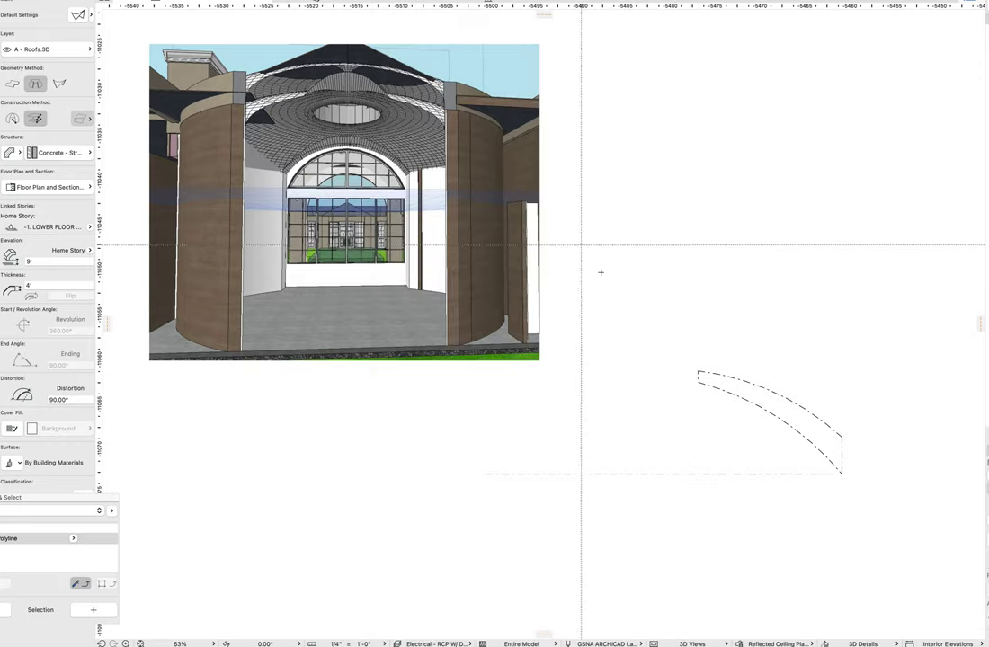
middle_click_drag(647, 298, 336, 184)
middle_click_drag(386, 258, 452, 288)
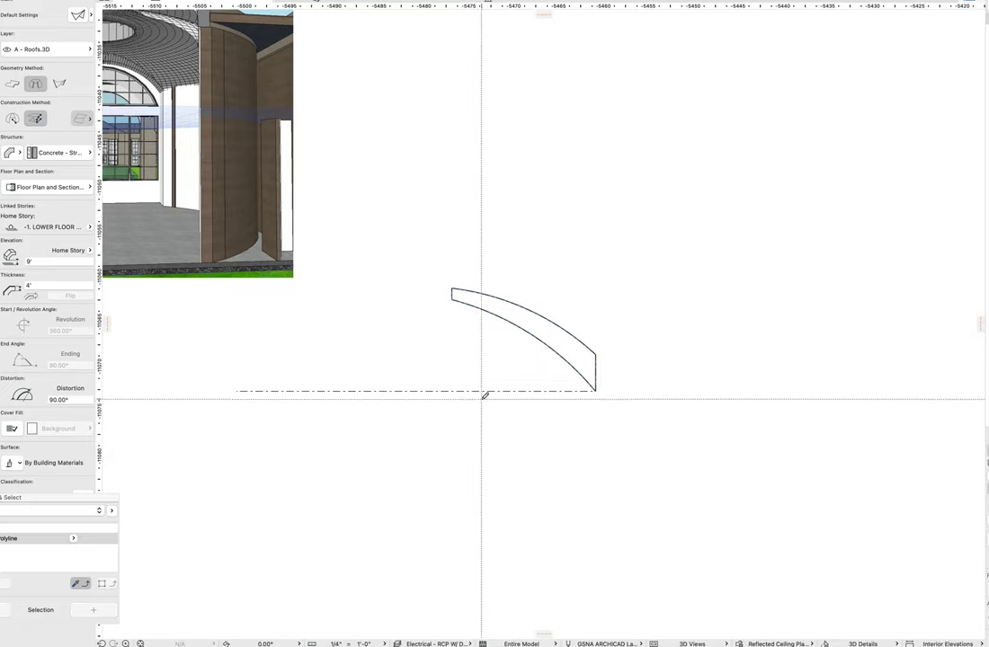
left_click(416, 391)
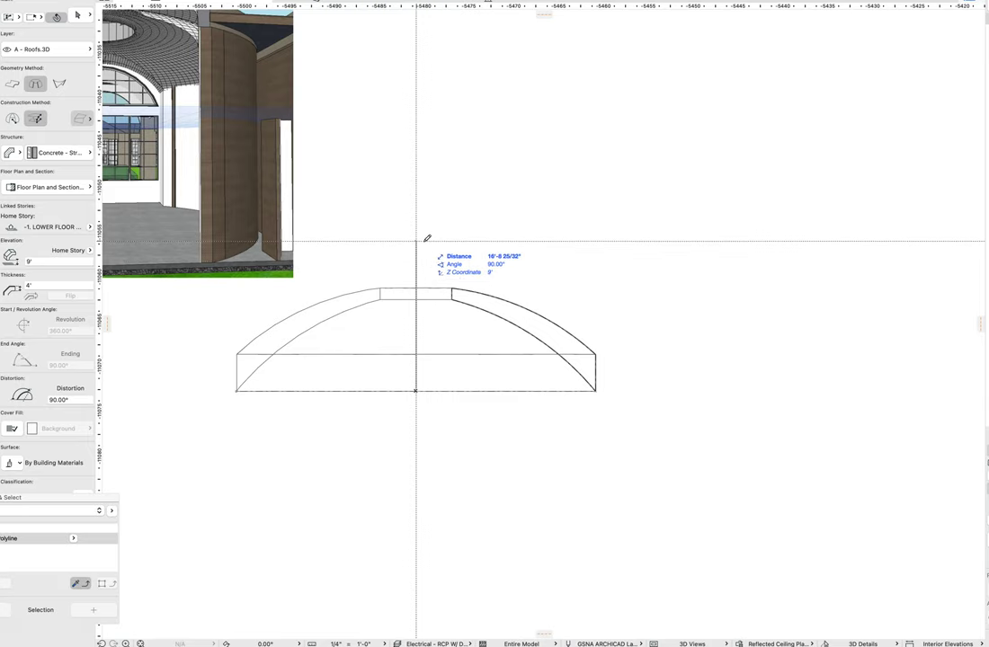
left_click(423, 244)
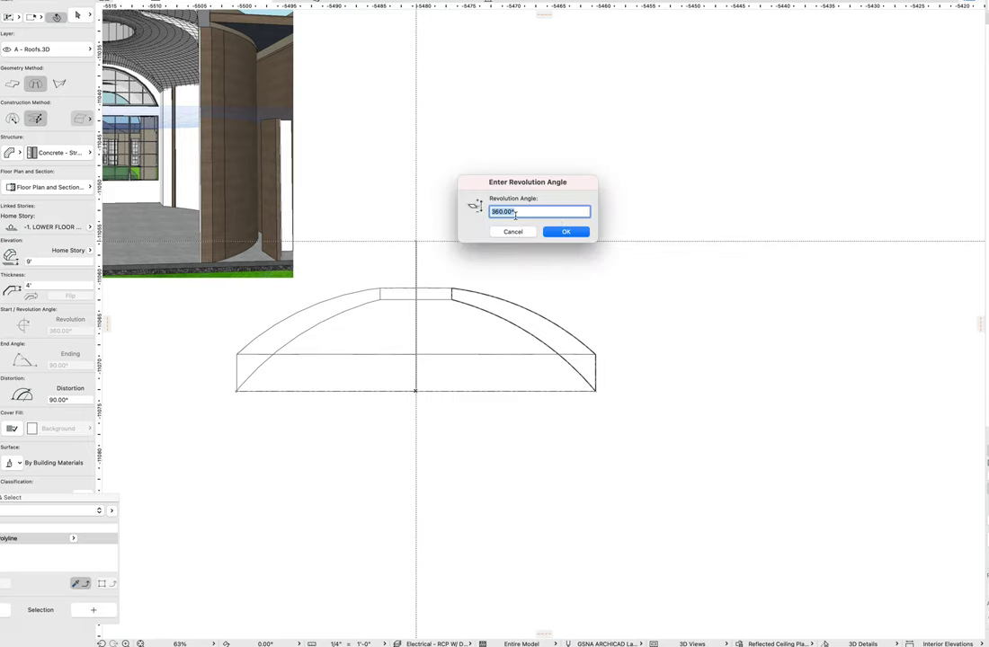
key("Return")
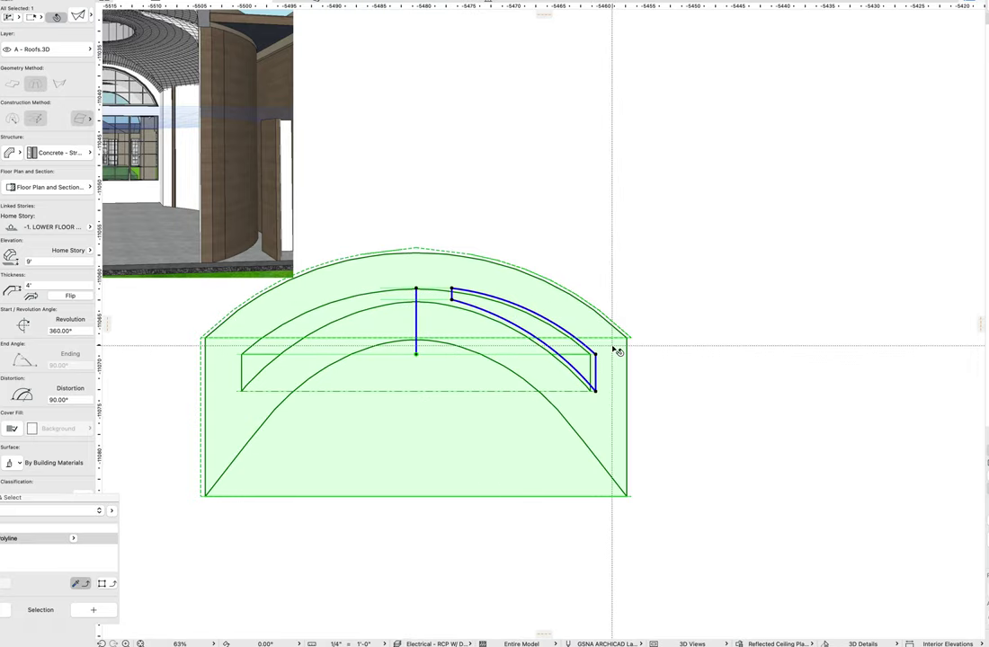
Step: Set the new revolved shell's thickness to 1'
key("super+t")
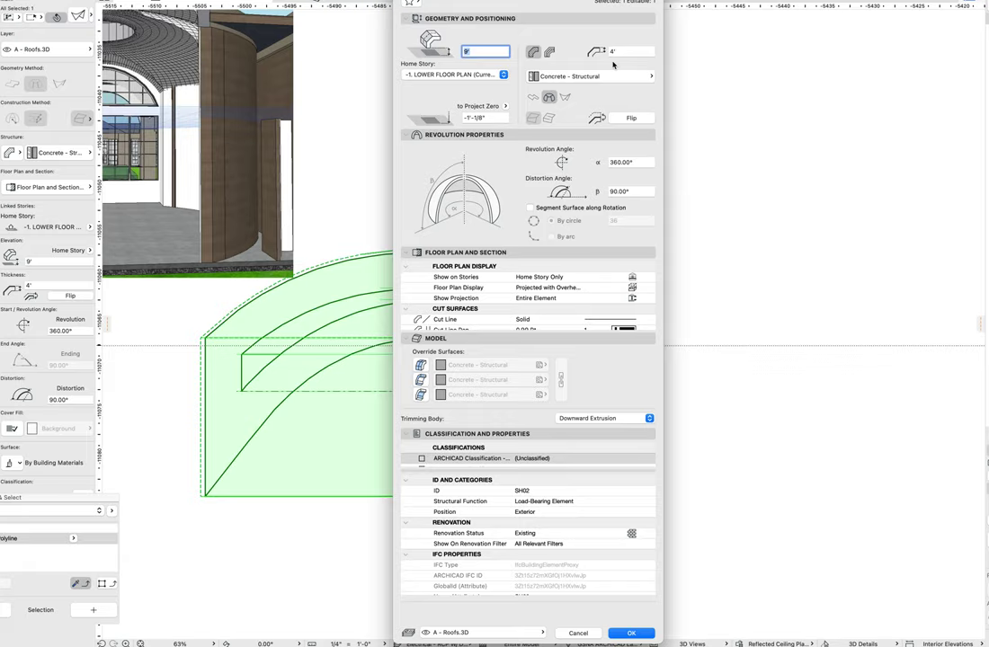
type("1")
key("Tab")
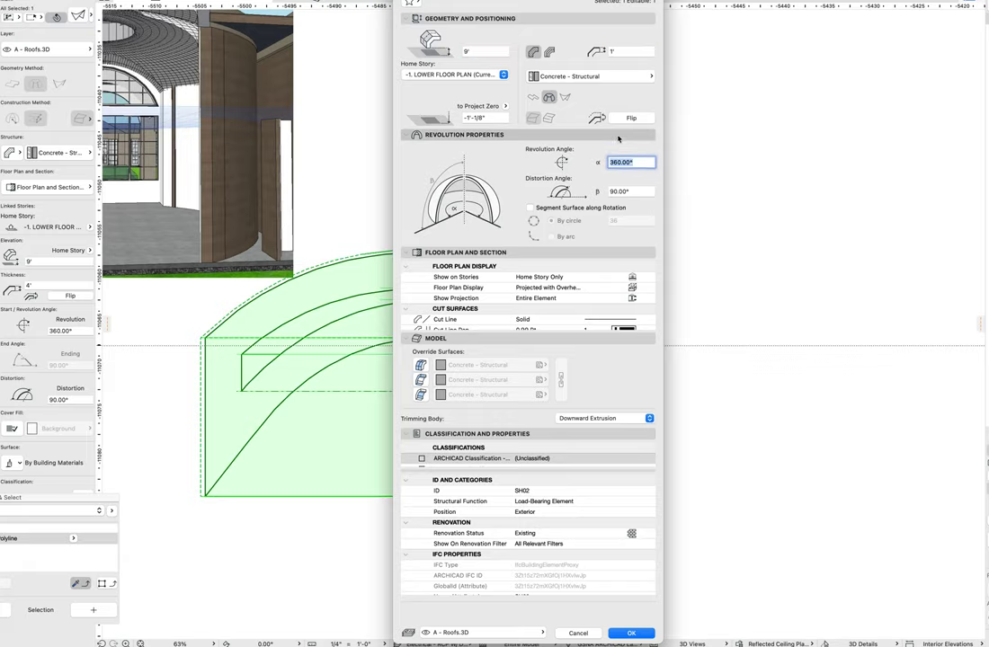
key("Return")
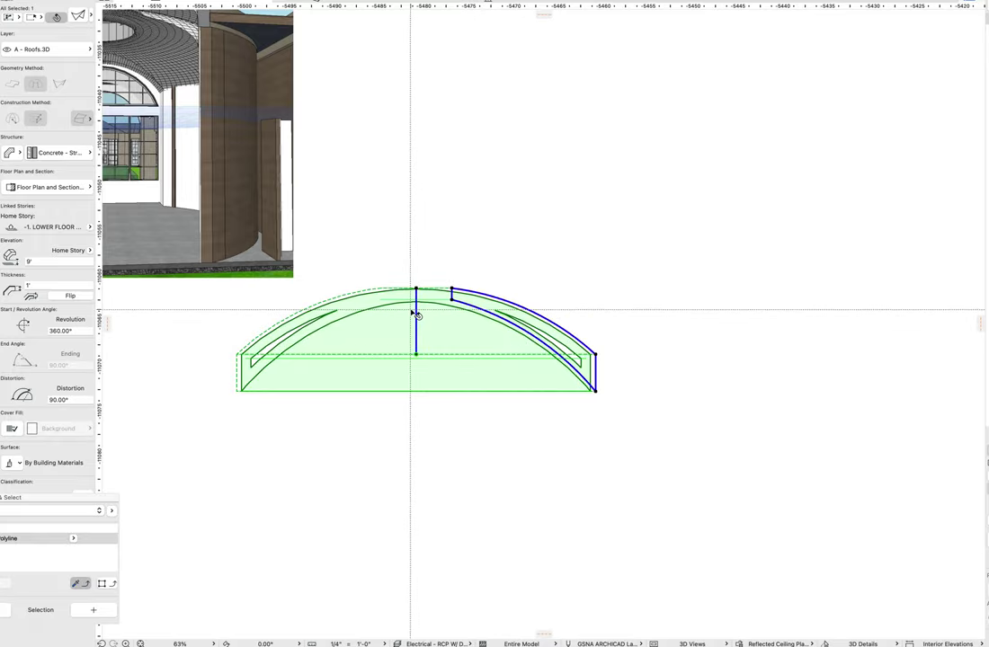
scroll(574, 344, "up", 2)
scroll(574, 344, "up", 1)
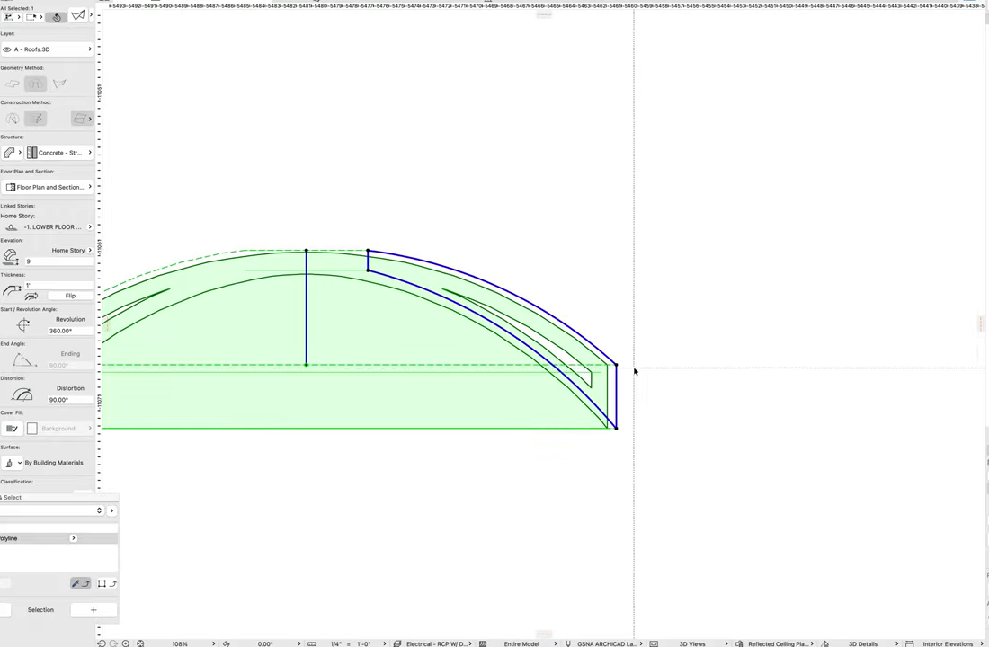
left_click(494, 392)
left_click(672, 243)
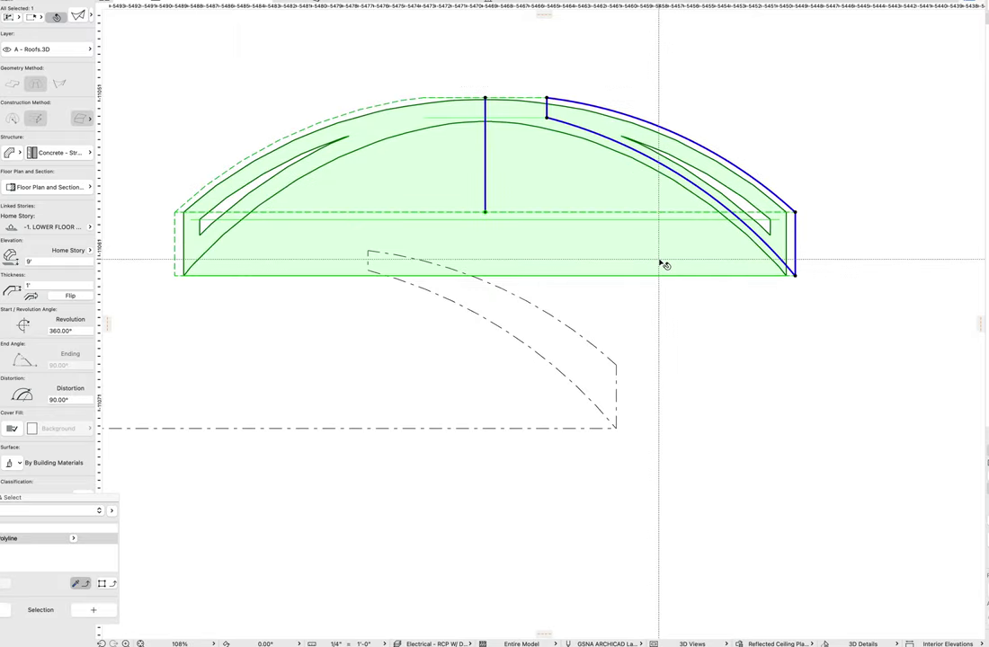
key("super+z")
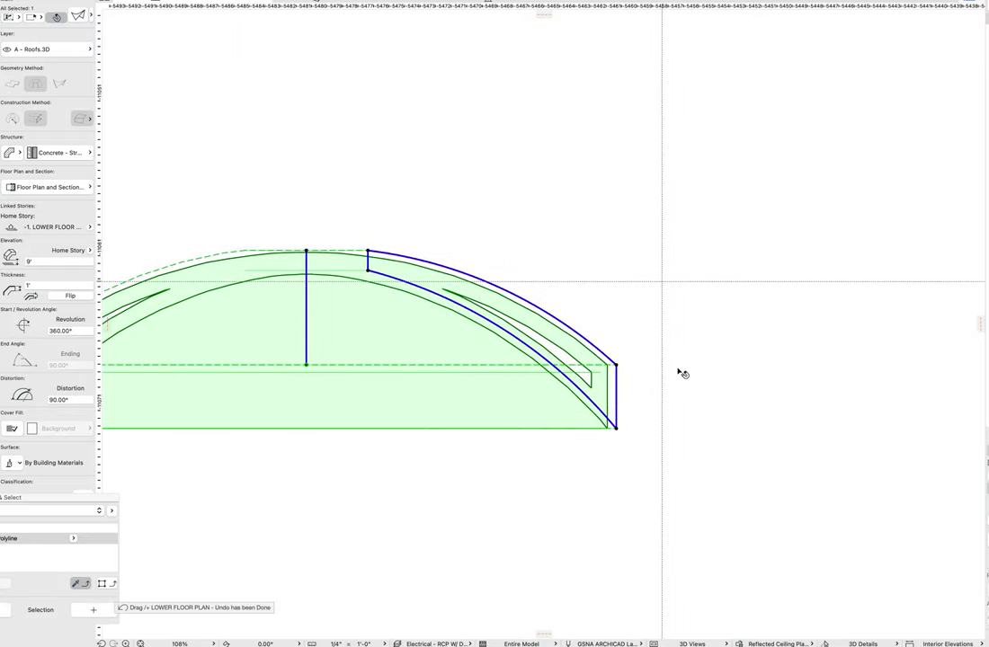
left_click(603, 355)
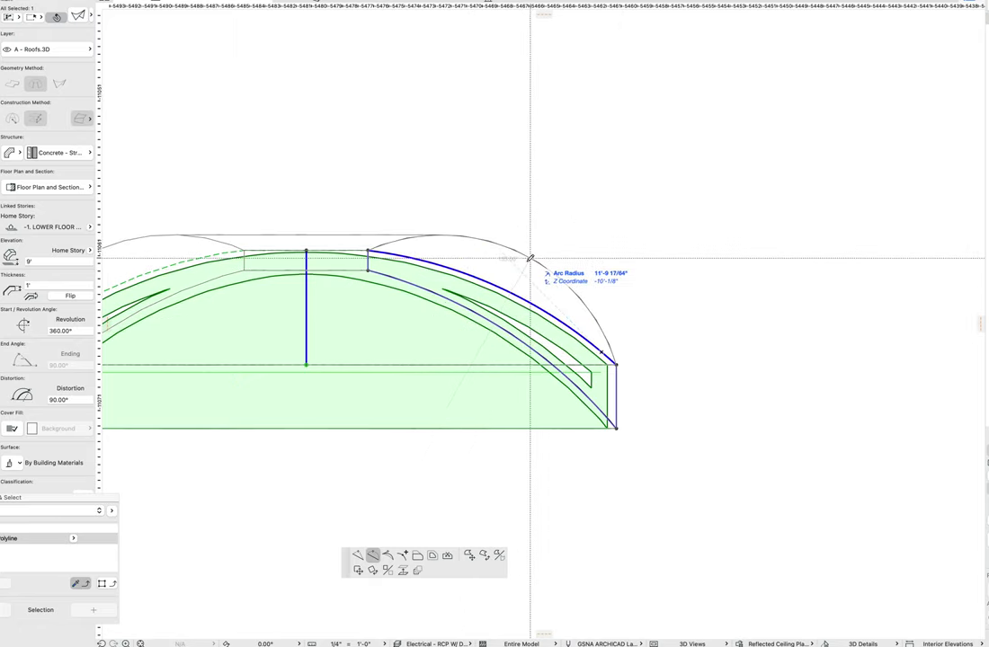
left_click(364, 270)
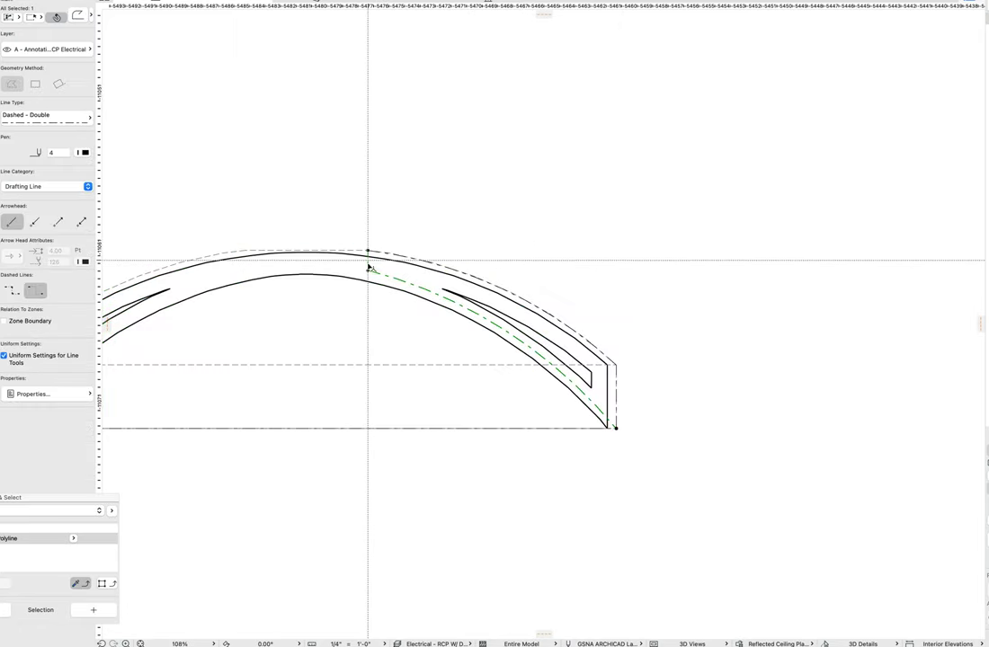
Step: Move the revolved shell straight up so it sits clear of the dashed profile polylines
key("super+d")
left_click(352, 311)
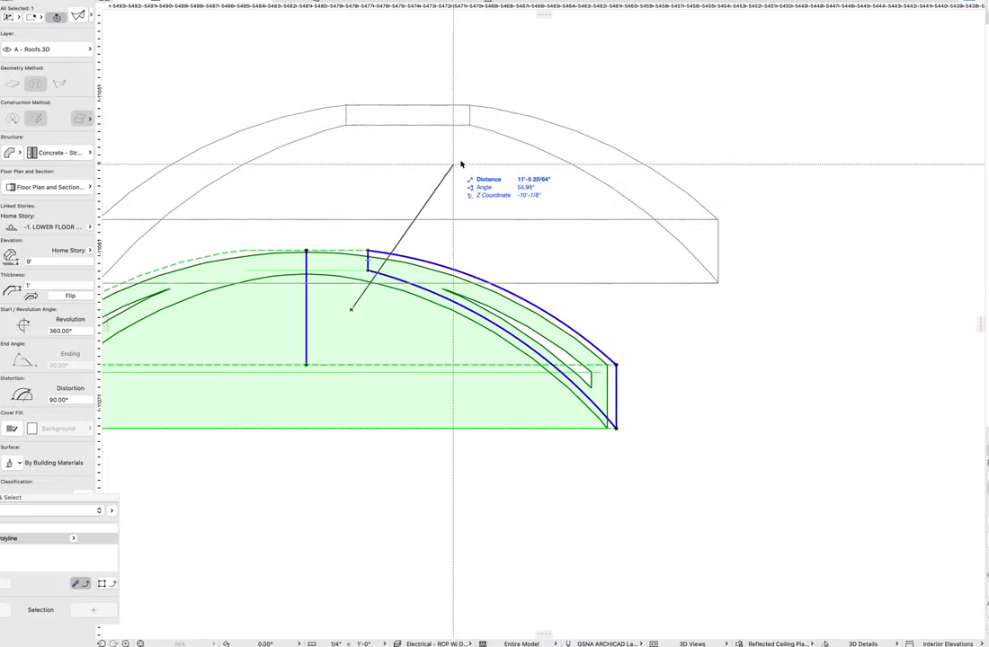
middle_click_drag(466, 173, 482, 544)
left_click(385, 337)
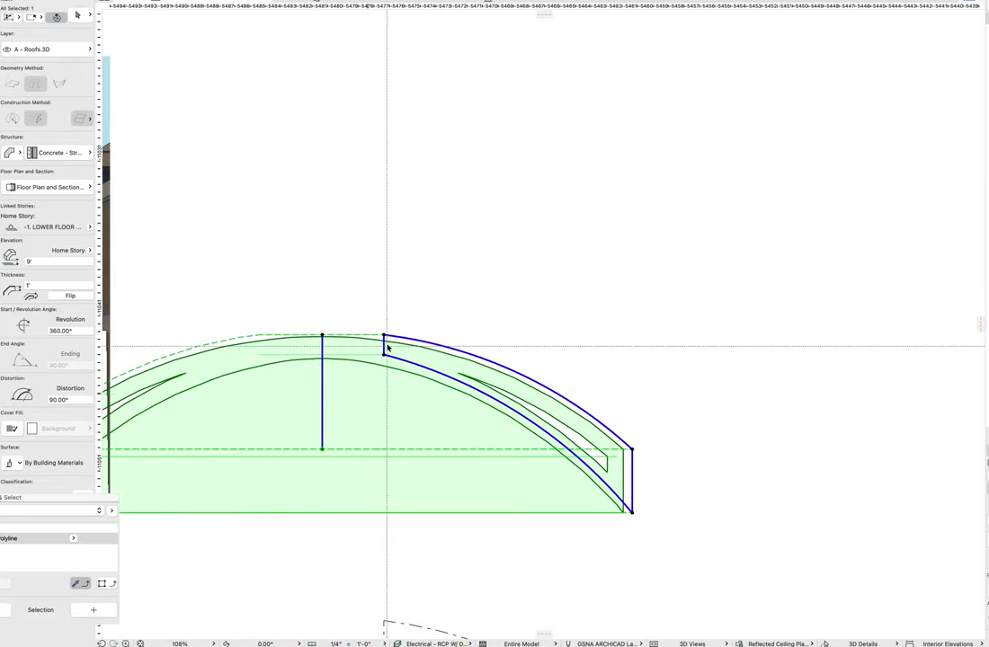
Step: Insert a node at the midpoint of the short vertical inner edge of the shell's profile
left_click(385, 338)
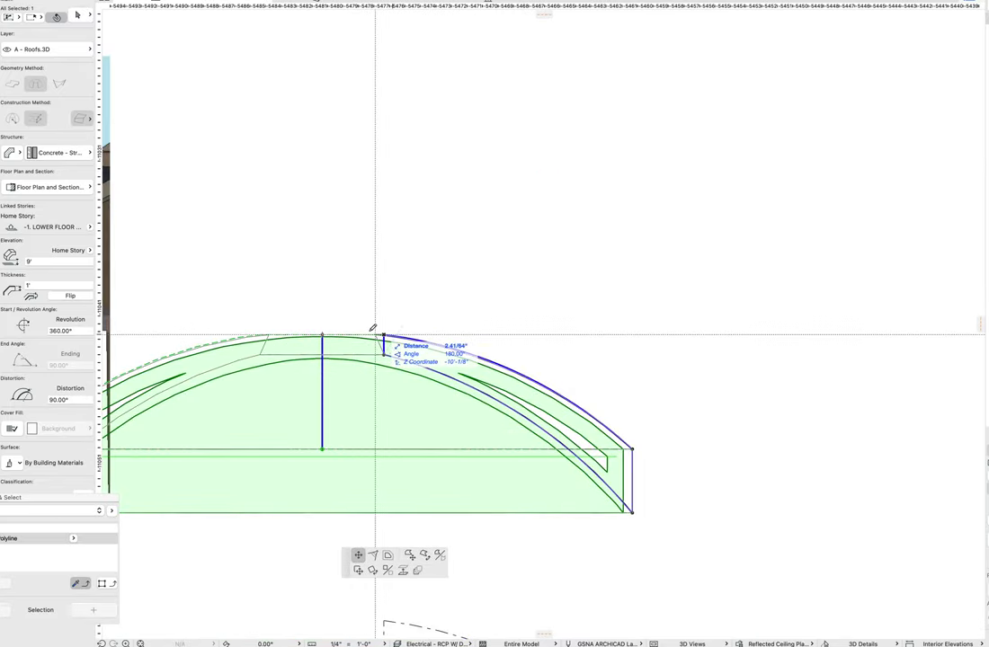
left_click(387, 345)
scroll(388, 346, "up", 3)
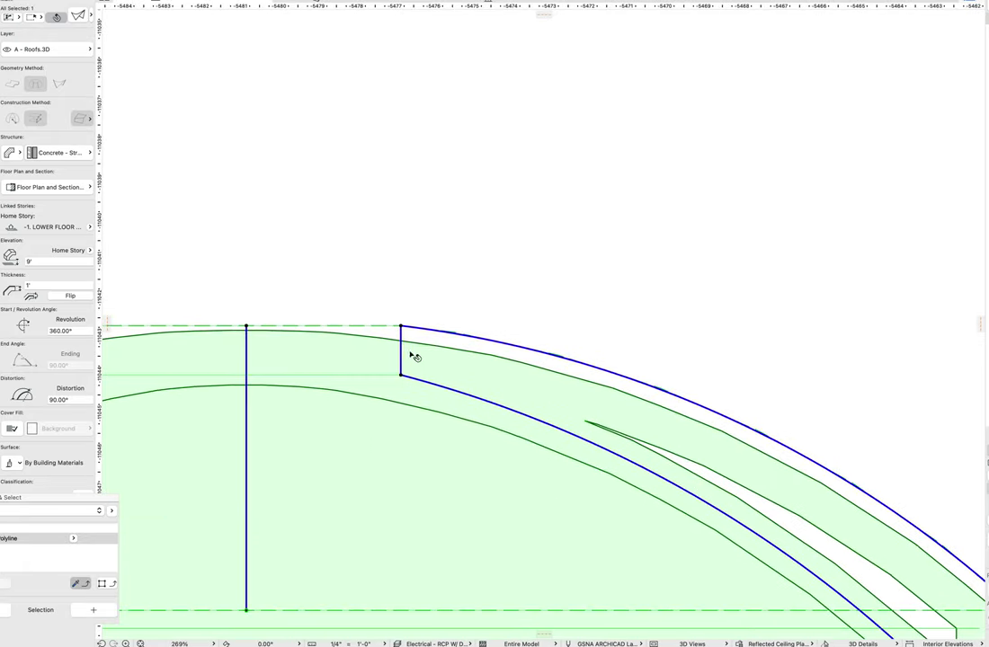
left_click(402, 353)
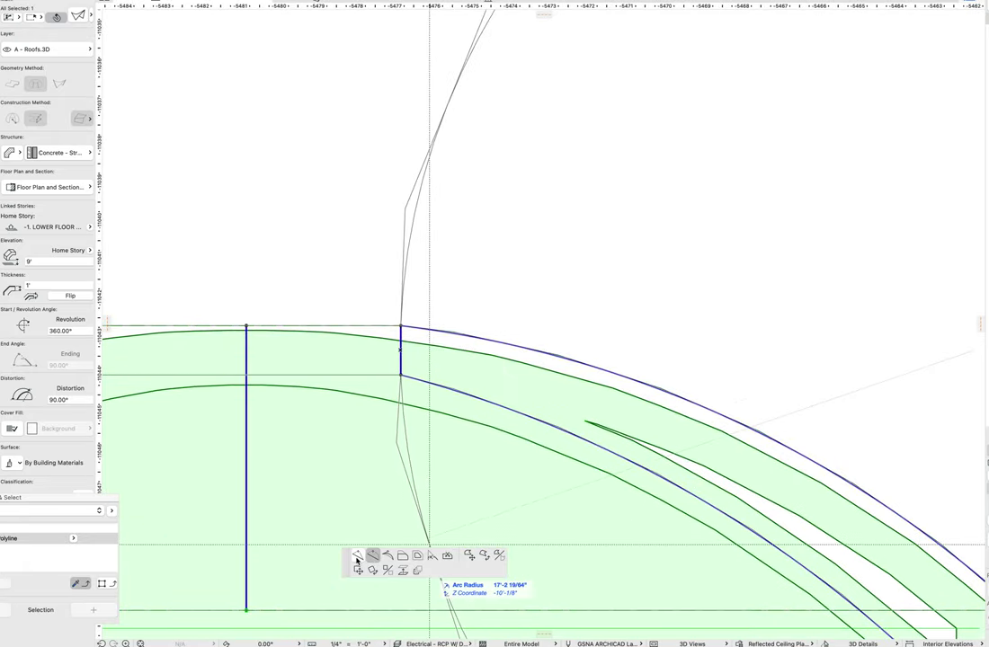
left_click(401, 350)
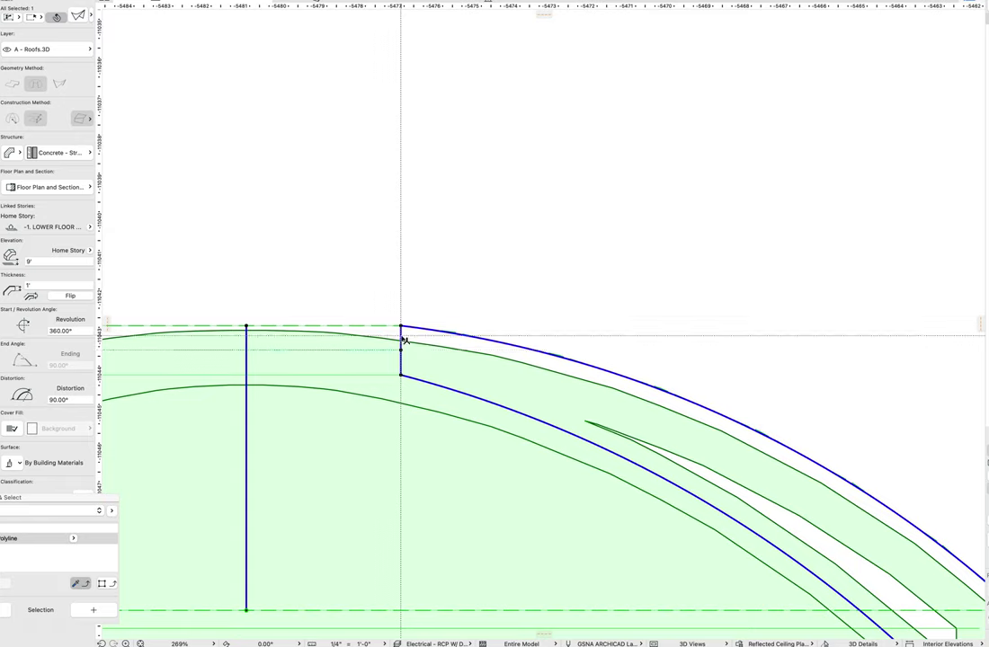
Step: Offset the upper half of the profile's short inner edge to the revolution axis, closing the opening at the dome's crown
left_click(401, 335)
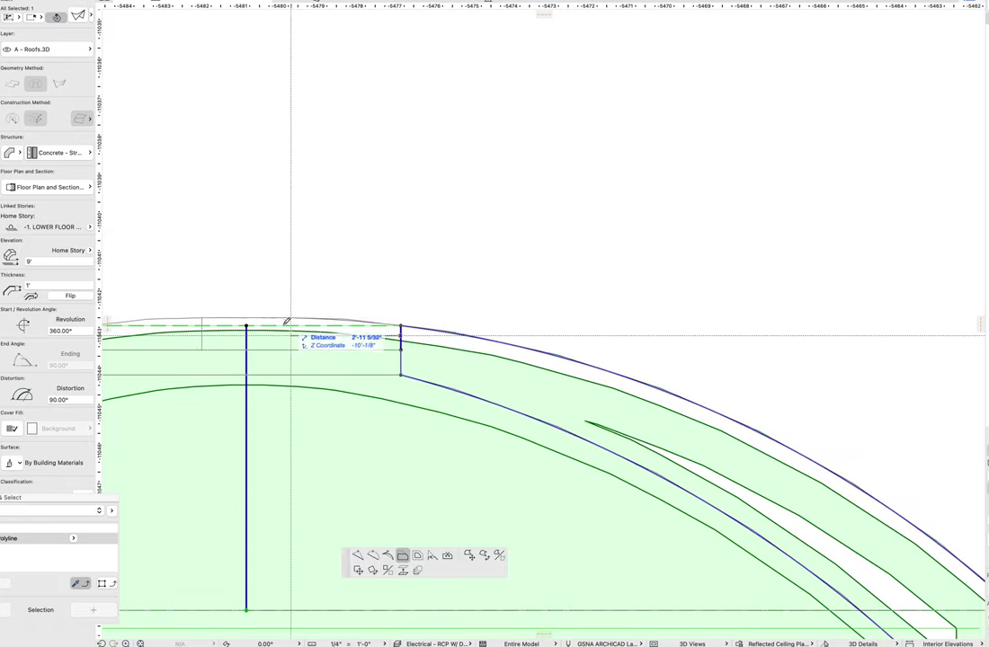
left_click(248, 329)
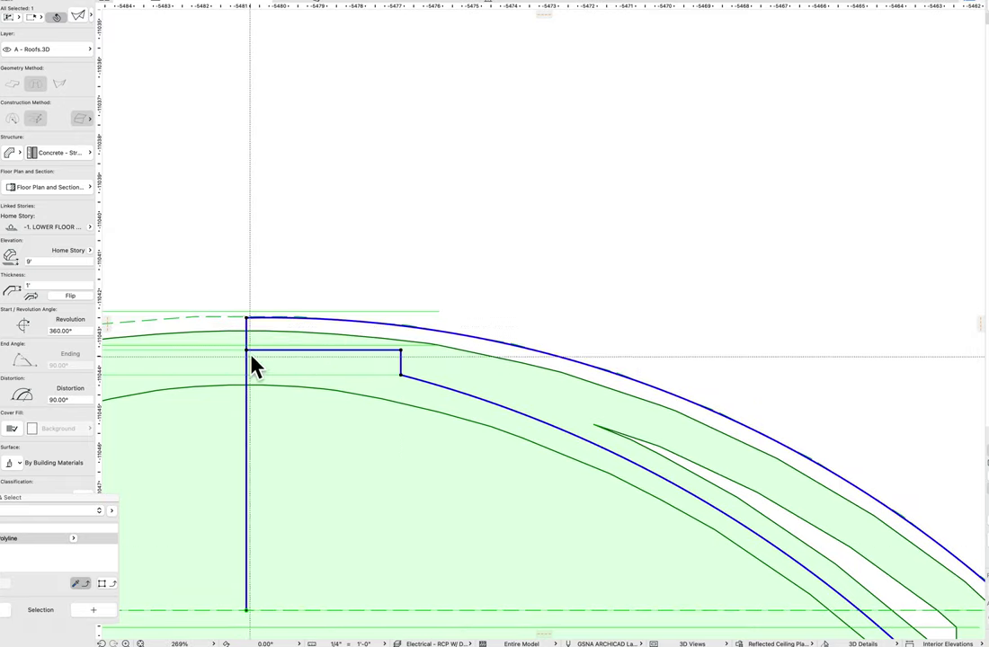
scroll(364, 346, "down", 3)
scroll(366, 358, "down", 3)
middle_click_drag(319, 328, 424, 346)
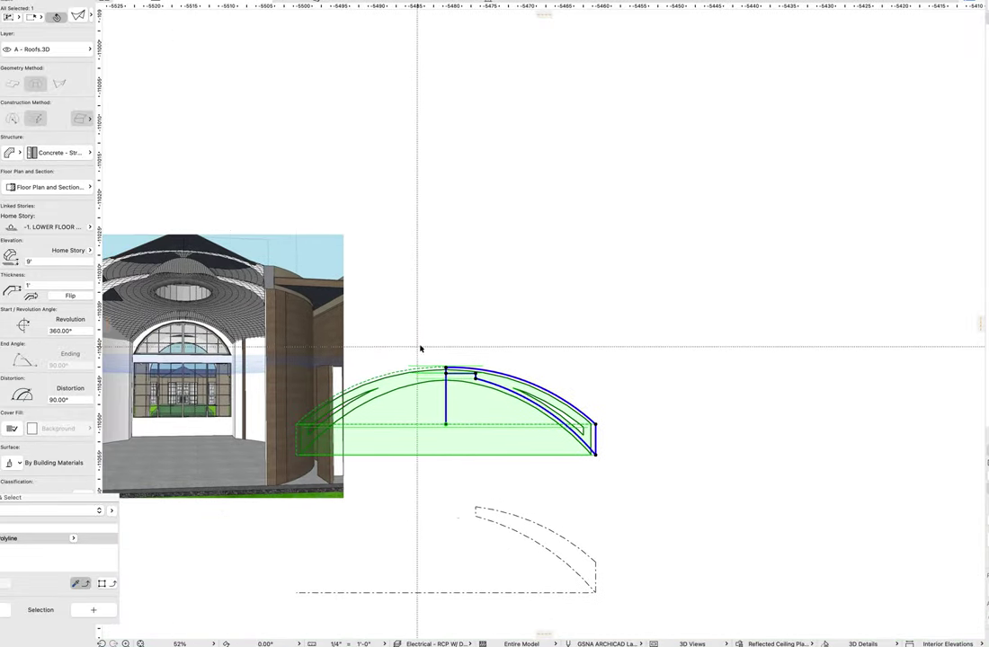
middle_click_drag(503, 383, 426, 240)
scroll(439, 263, "down", 5)
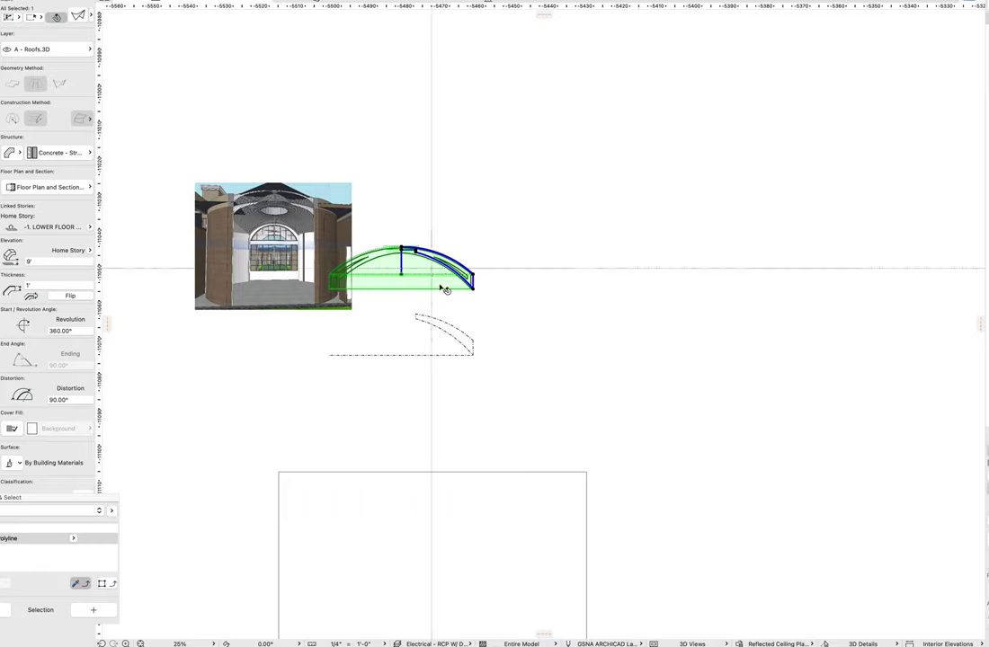
Step: Move the selected dome shell sideways so it sits clear of the reference image and the dashed profile
scroll(440, 307, "down", 5)
scroll(441, 307, "right", 2)
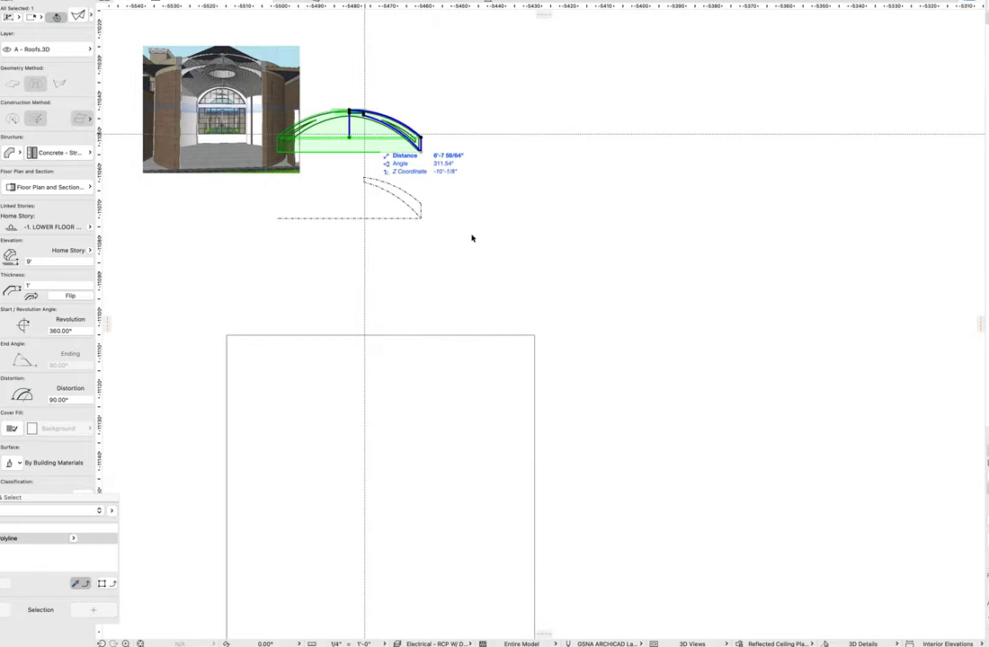
scroll(475, 290, "down", 5)
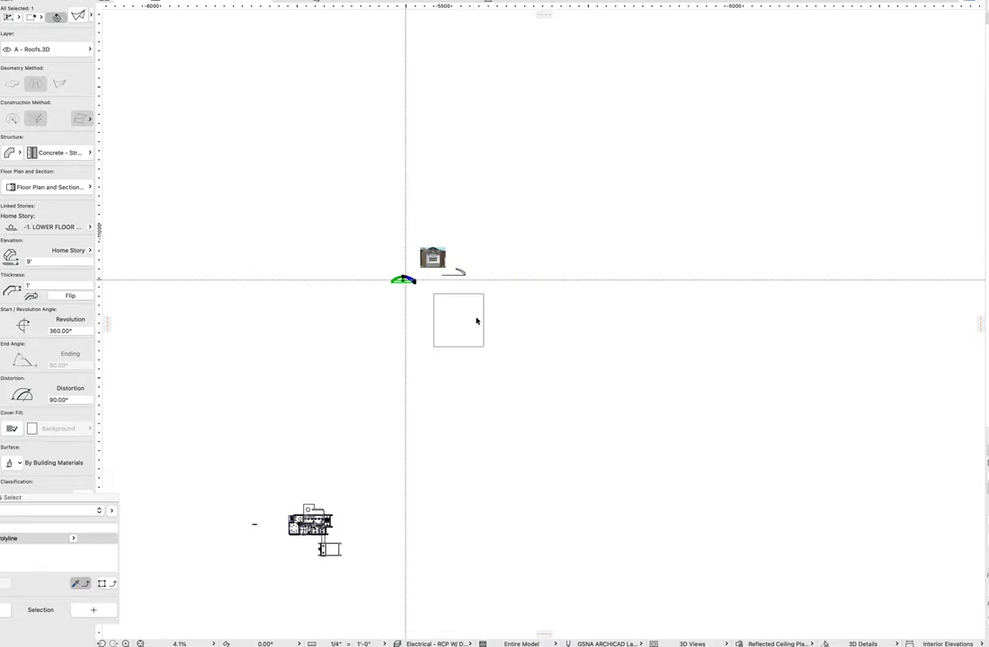
Step: Draw a rectangular slab beside the dome shell, using the settings of the existing large square slab
left_click(465, 314)
scroll(421, 288, "up", 5)
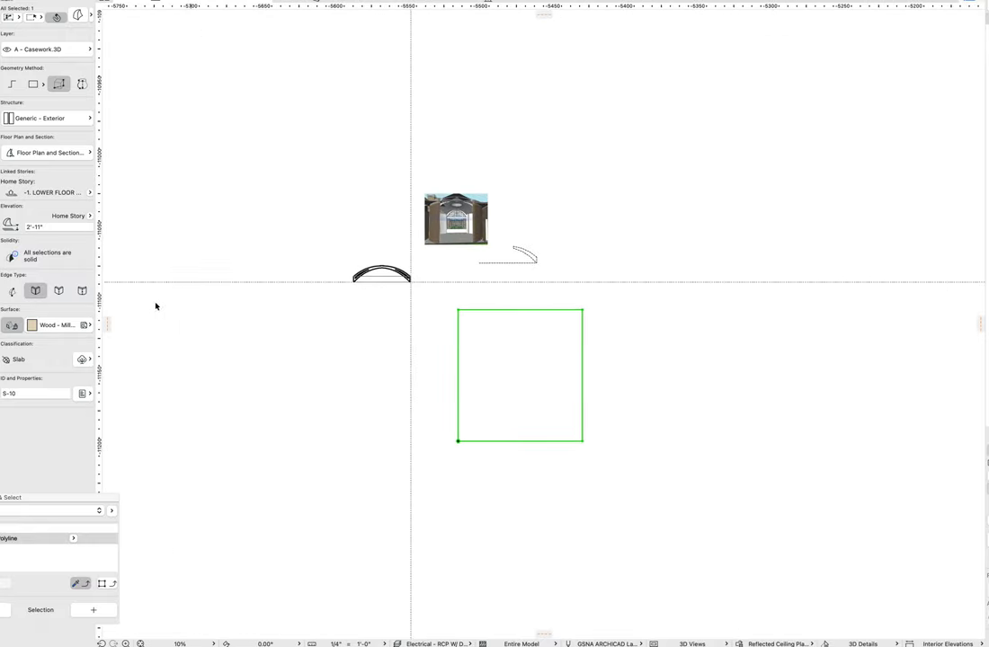
key("Escape")
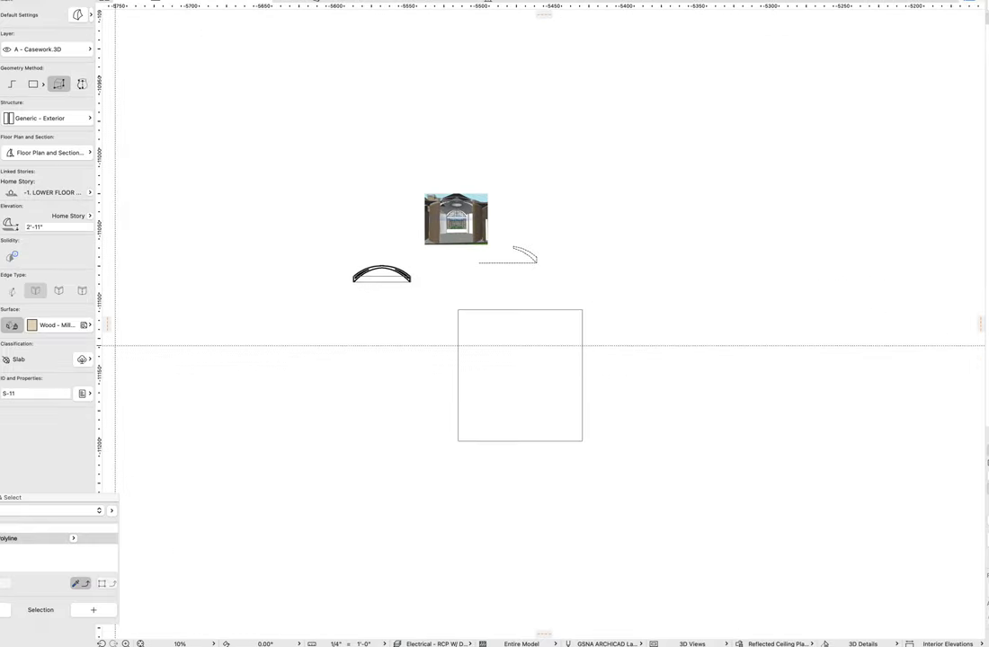
left_click(345, 260)
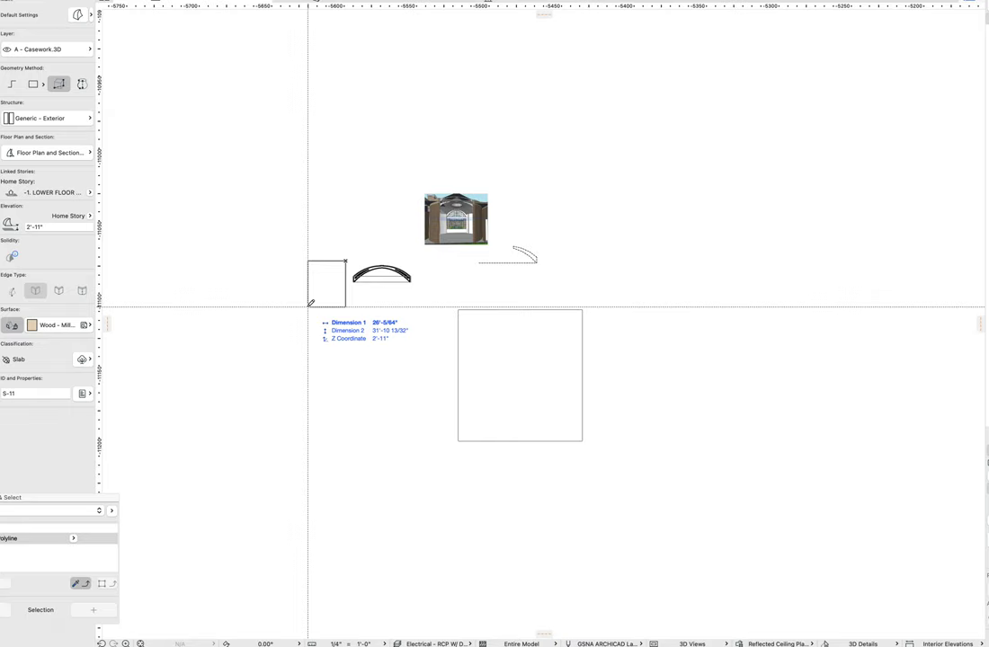
left_click(292, 299)
key("Return")
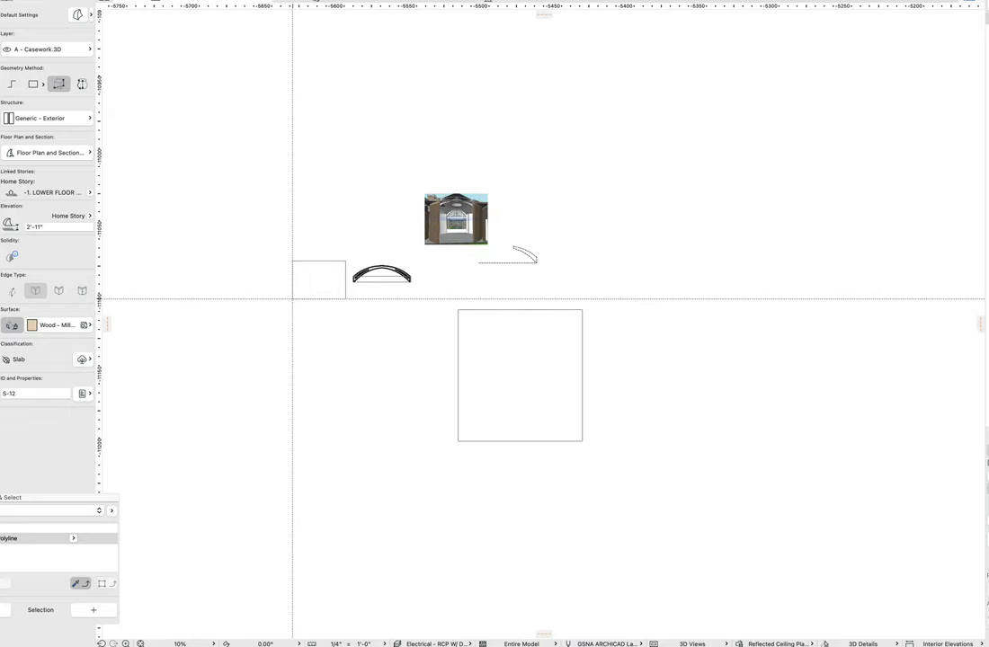
key("Escape")
Step: Show the slab and the dome shell in 3D and rotate the shell -90° so the dome lies horizontally
left_click_drag(375, 319, 285, 232)
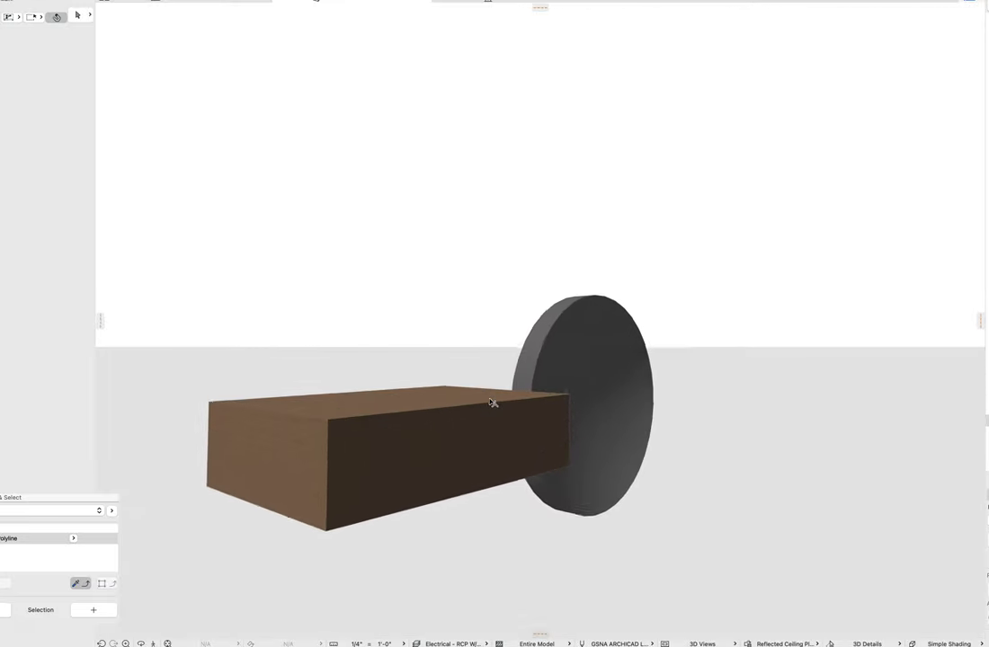
middle_click_drag(490, 400, 386, 409, "shift")
left_click(499, 409)
left_click(387, 411)
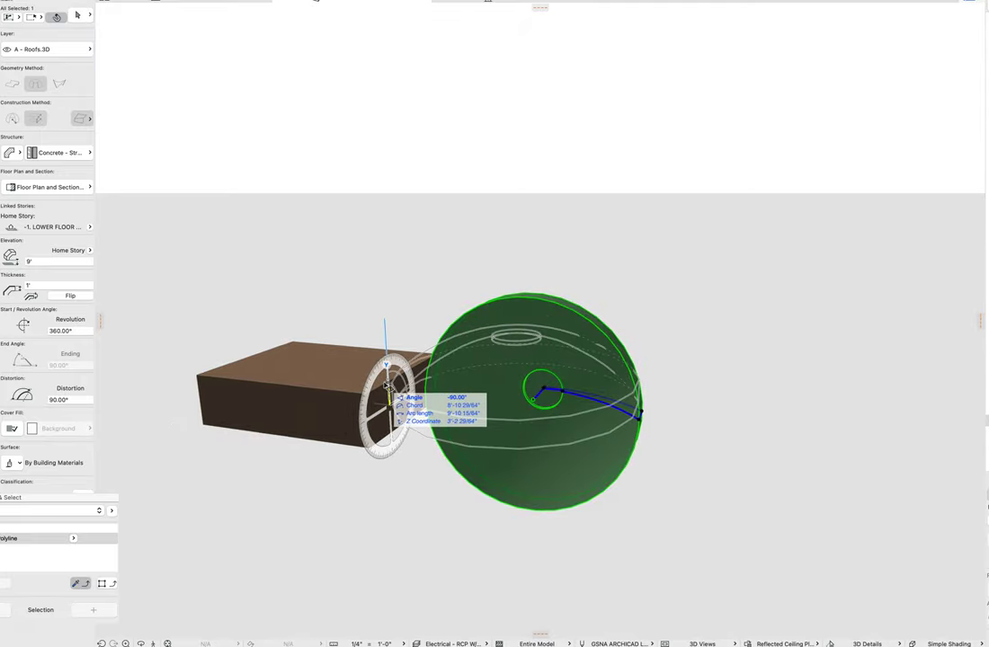
left_click(389, 389)
middle_click_drag(492, 402, 569, 384, "shift")
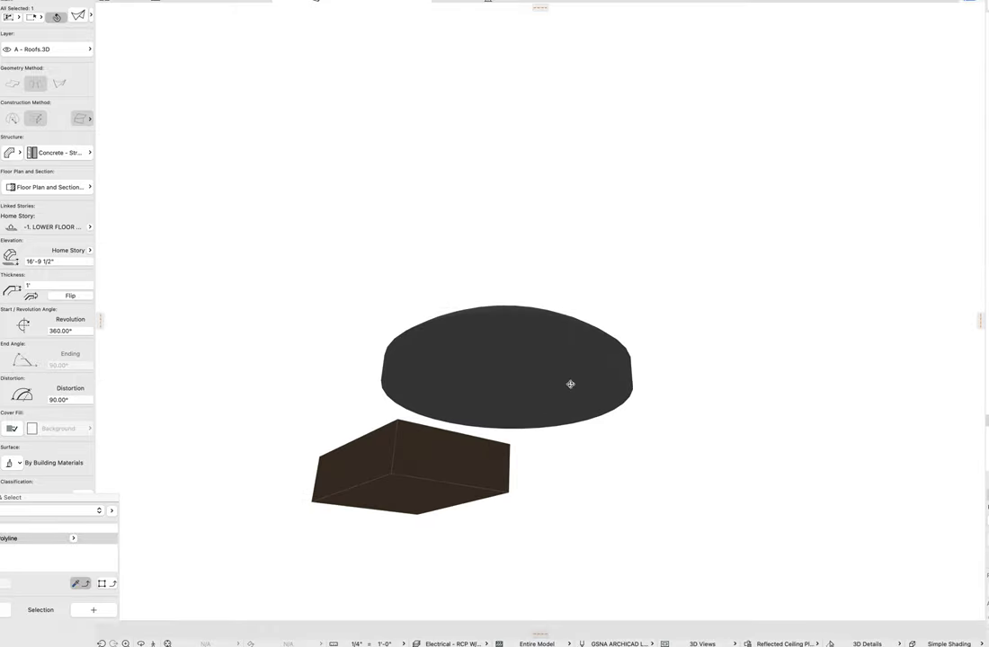
Step: Insert a node on the vertical outer edge of the shell's profile and pull it outward about 3'-8"
left_click(526, 357, "shift")
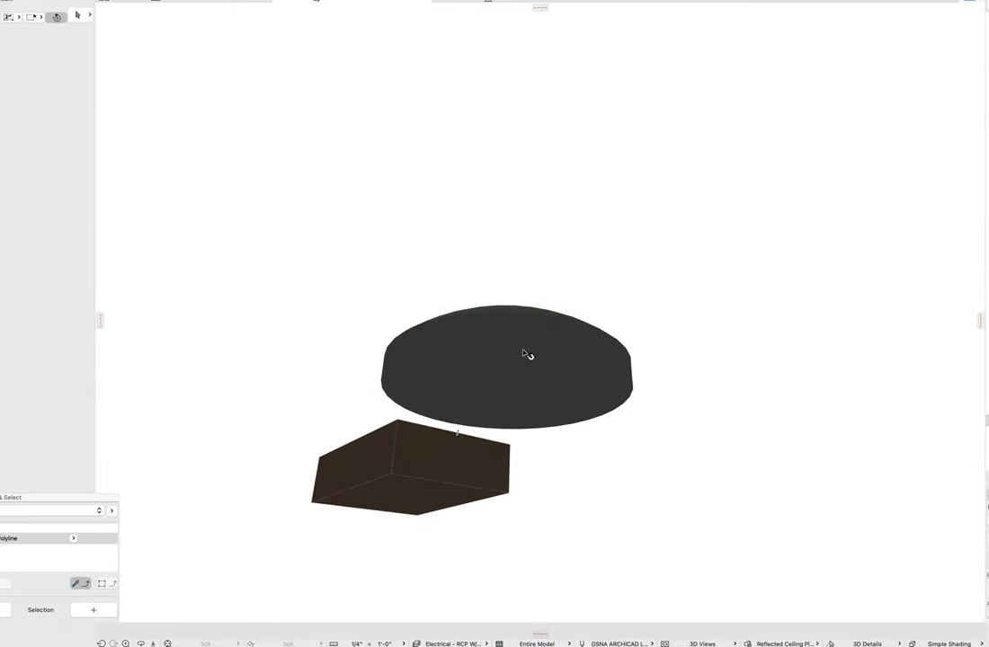
left_click(511, 369, "shift")
left_click(526, 370, "shift")
left_click(594, 381, "shift")
mouse_move(599, 383)
middle_mouse_down("shift")
mouse_move(504, 533)
mouse_move(319, 349)
mouse_move(501, 404)
middle_mouse_up("shift")
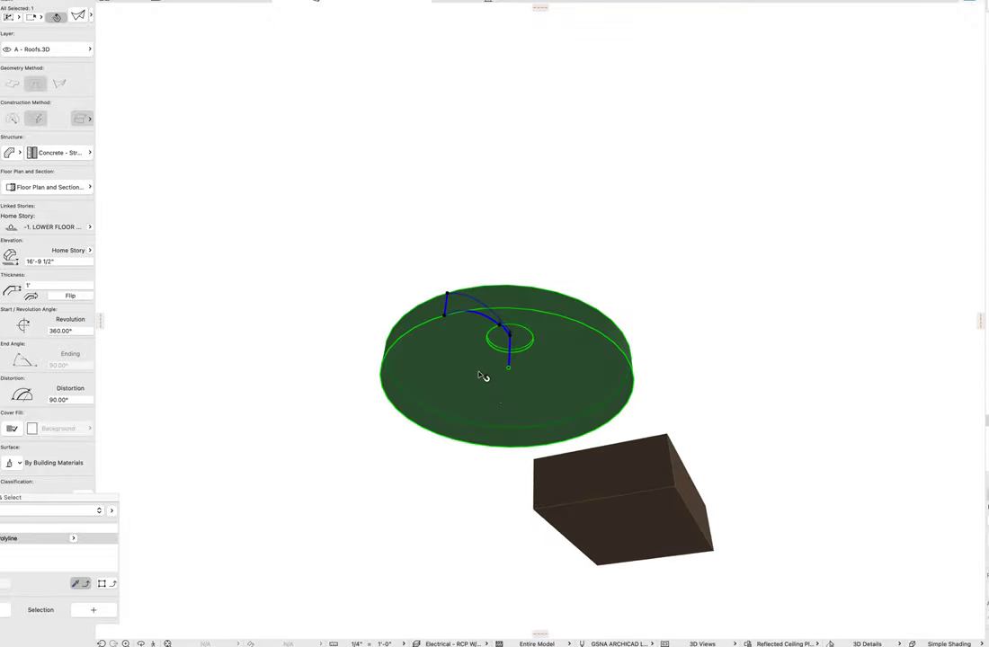
left_click(447, 306)
middle_click_drag(444, 297, 411, 469, "shift")
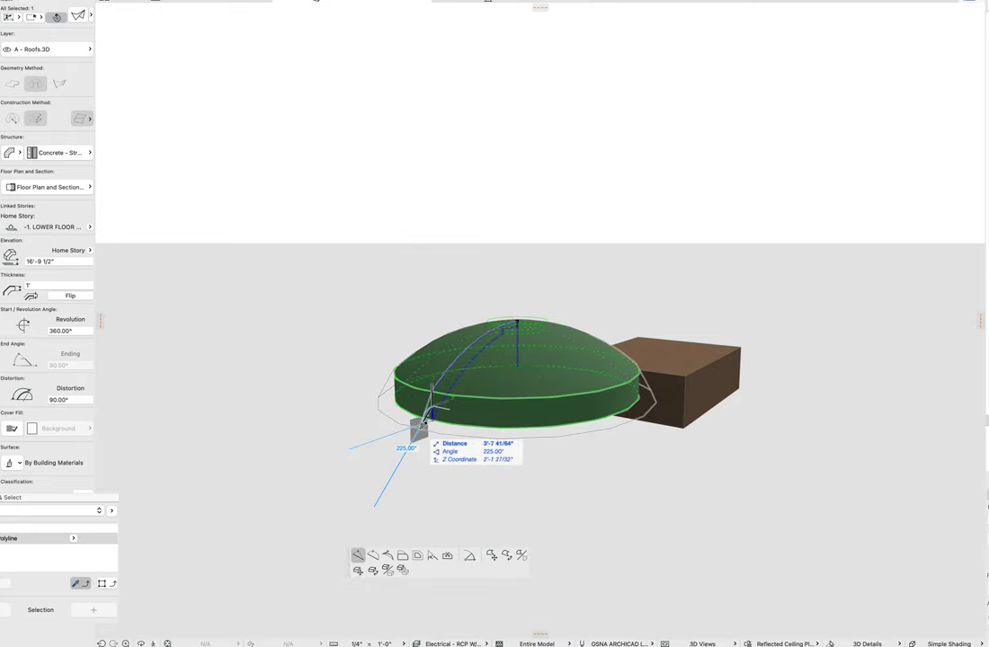
left_click(423, 422)
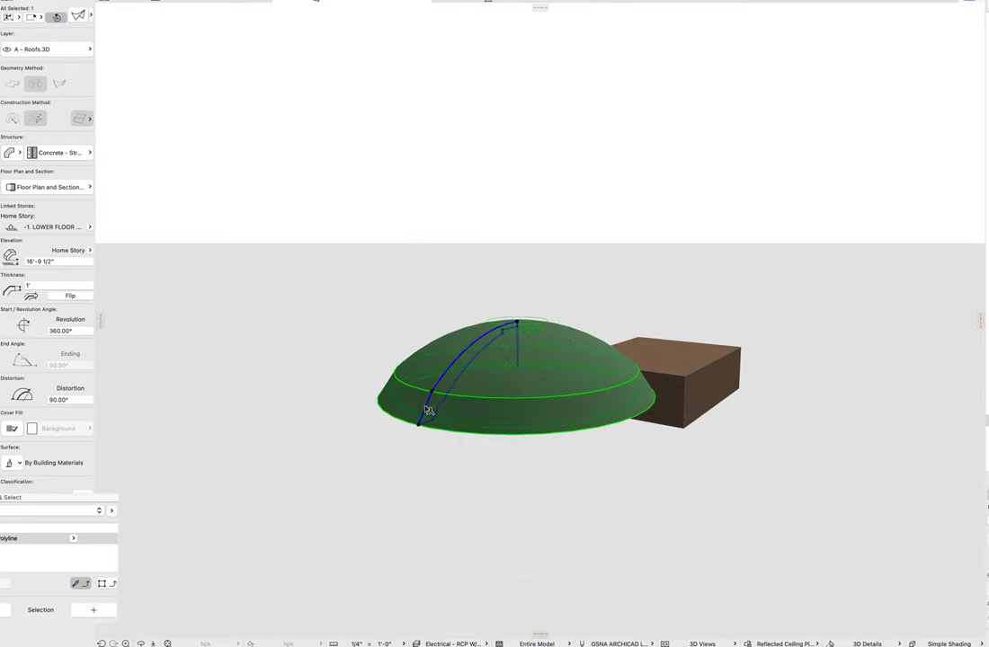
Step: Insert another node on the slanted outer edge and place it above the lower one, forming a vertical-sided outer rim
left_click(428, 410)
scroll(425, 399, "up", 5)
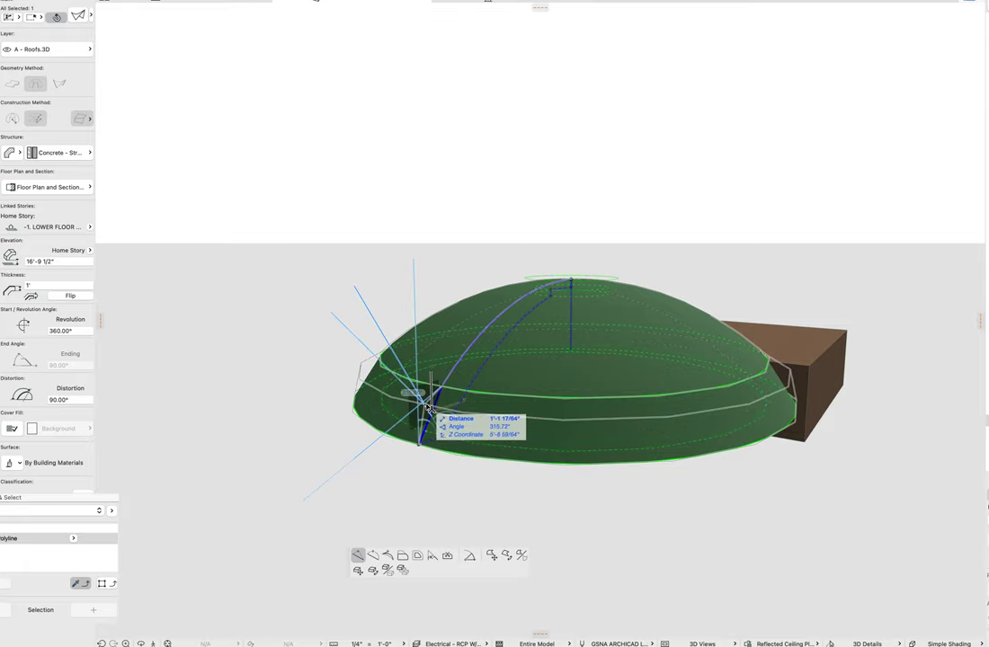
left_click(418, 405)
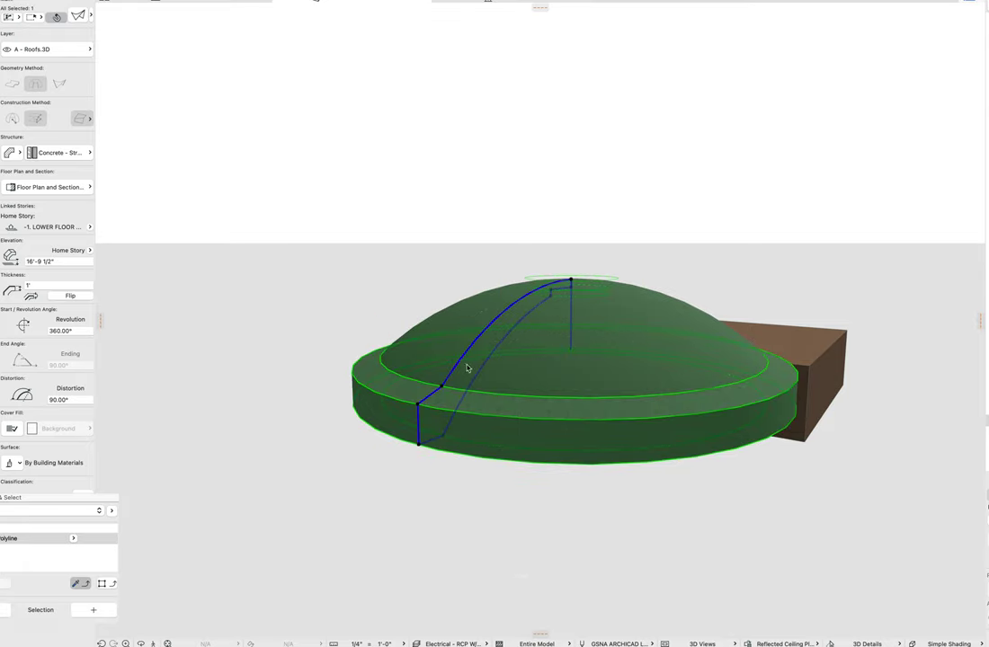
Step: Try to insert a node on the profile's vertical edge at the revolution axis, seen from below, and undo it
middle_click_drag(595, 413, 448, 271, "shift")
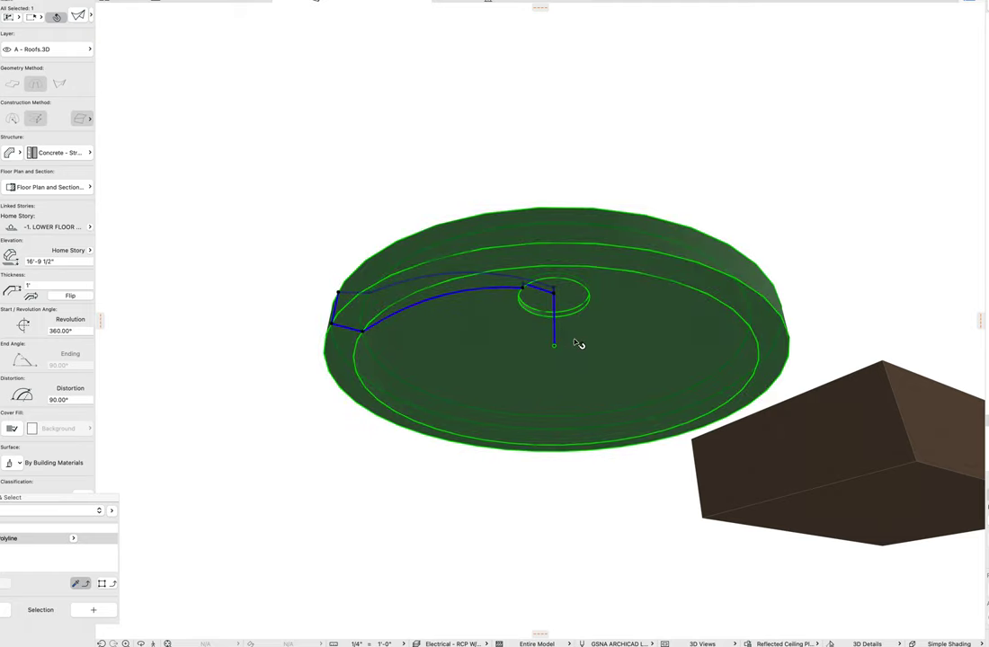
middle_click_drag(578, 345, 520, 366, "shift")
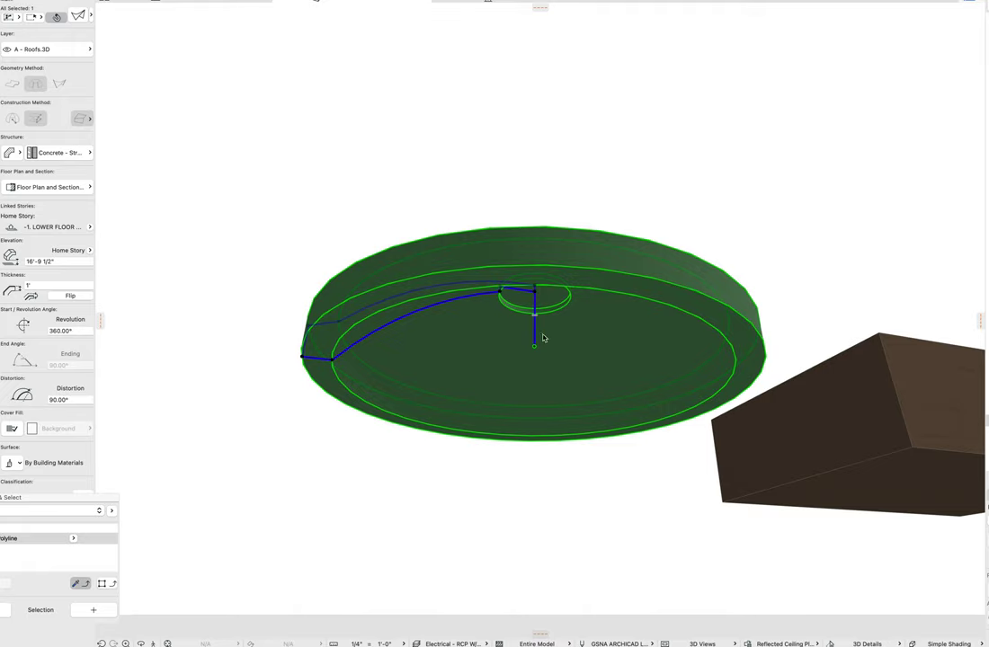
left_click(543, 338)
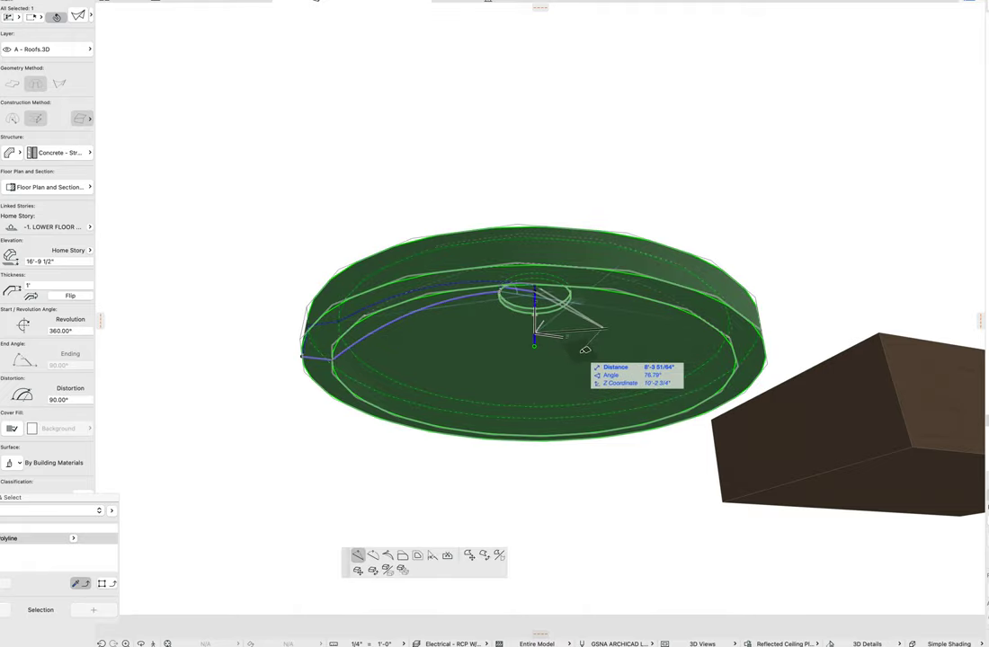
double_click(584, 349)
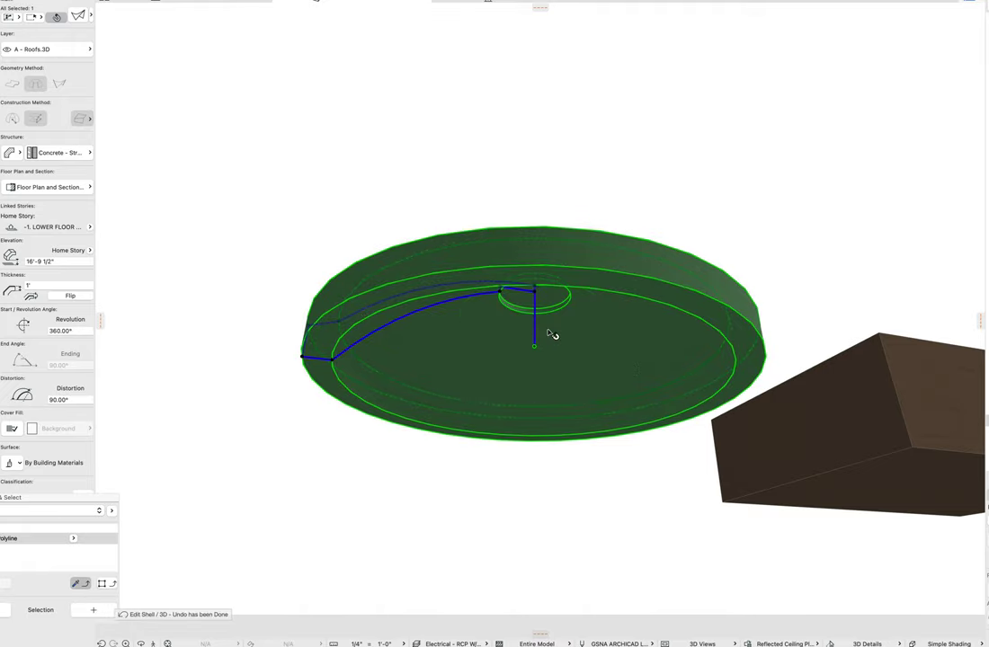
key("Escape")
left_click(588, 307)
Step: Return to the floor plan and set up the Shell tool for extruded geometry with the detailed construction method, using the dome shell's settings
middle_click_drag(395, 326, 403, 504, "shift")
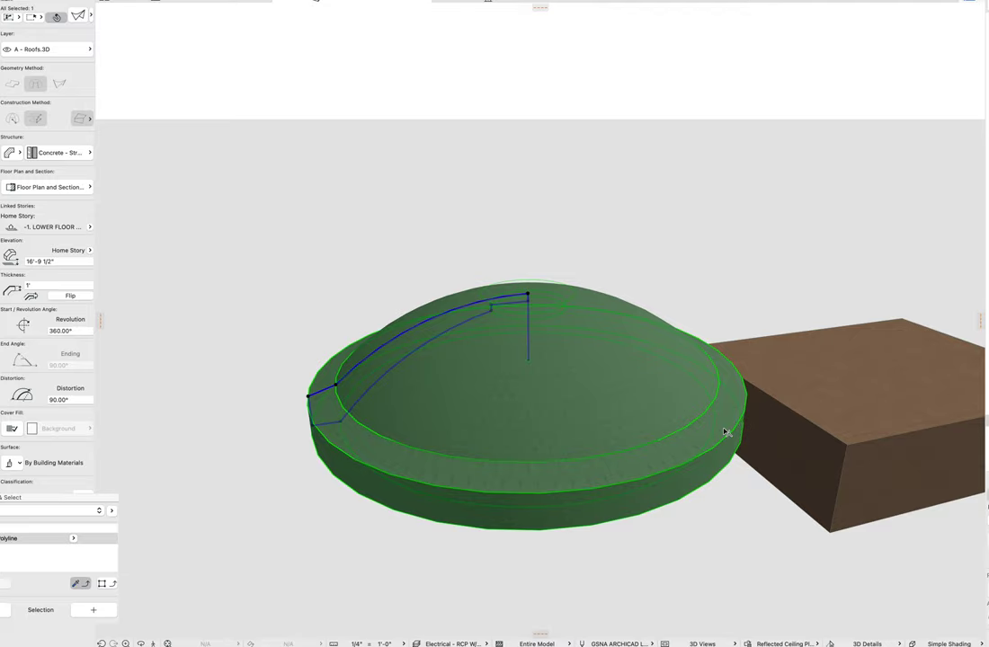
key("F2")
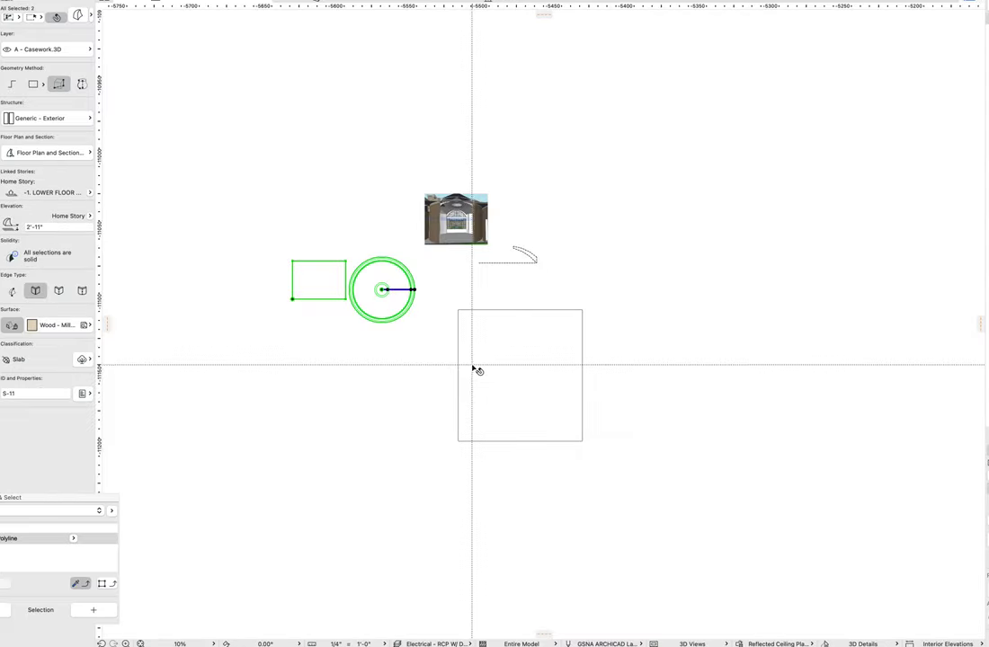
key("Escape")
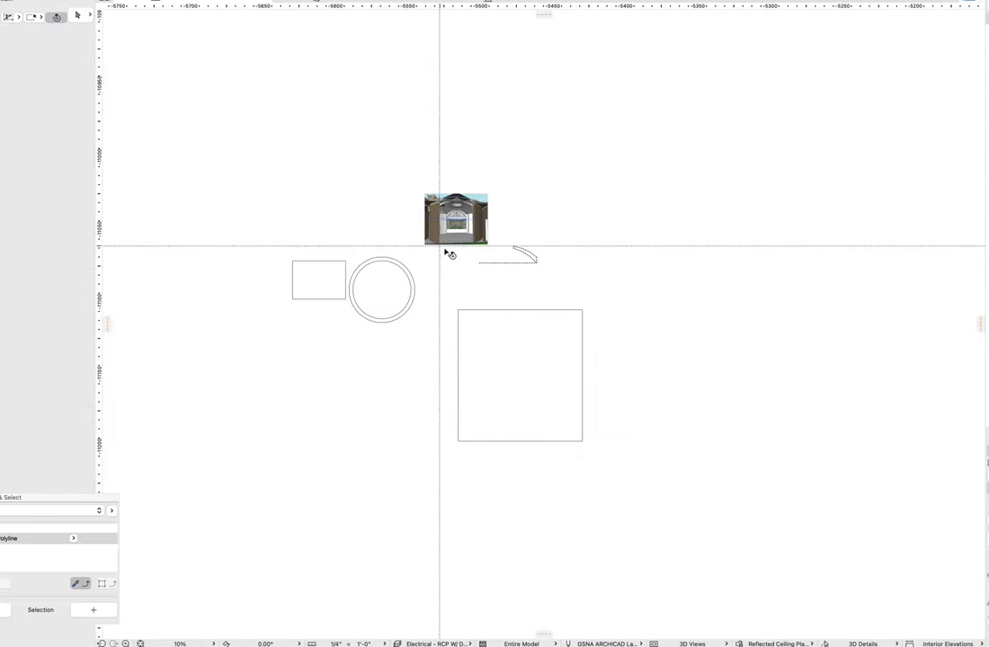
left_click(405, 301)
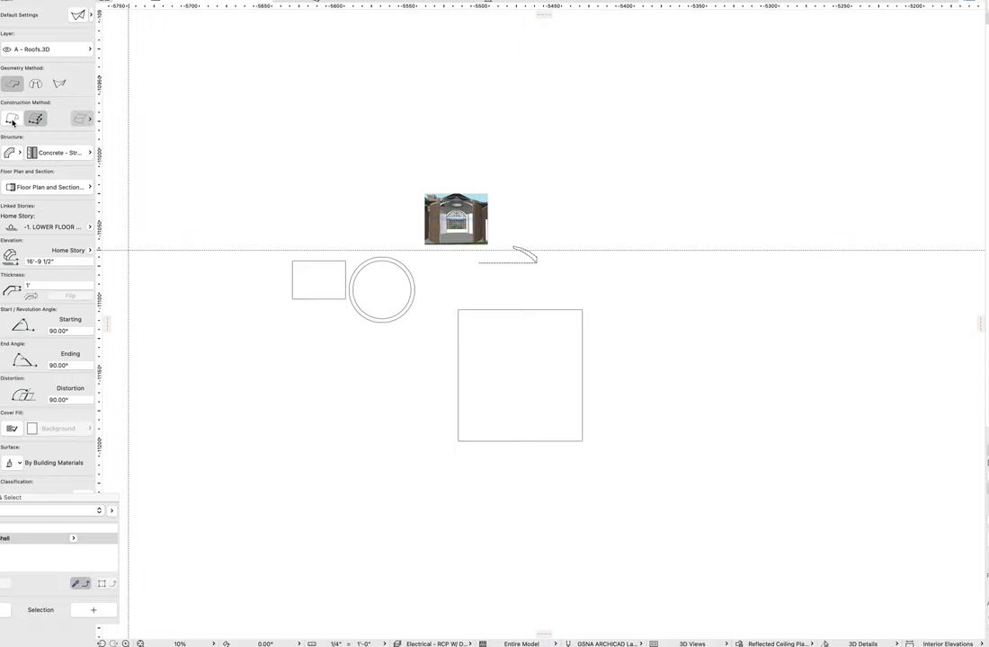
left_click(35, 119)
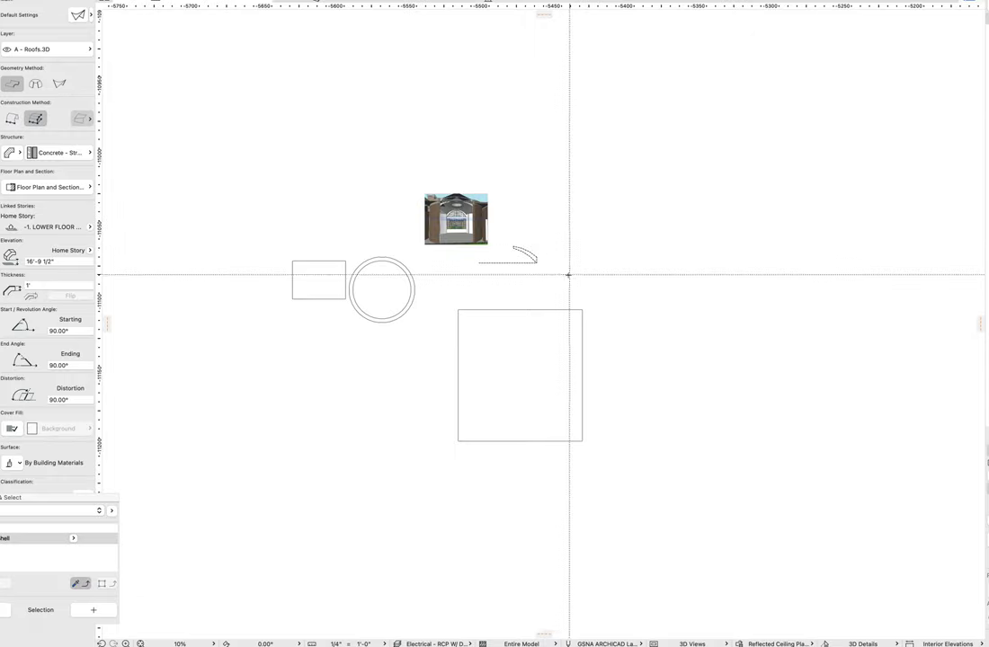
Step: Draw a dashed polyline from the baseline's middle straight up, then sloping about 17' back down to the baseline
scroll(537, 261, "up", 5)
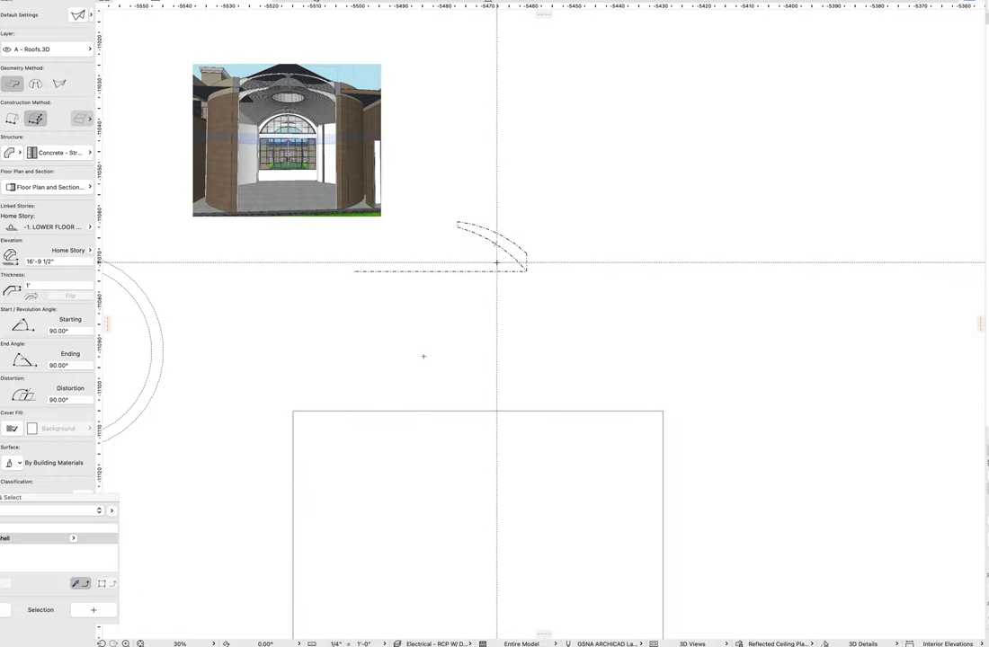
left_click(502, 248, "alt")
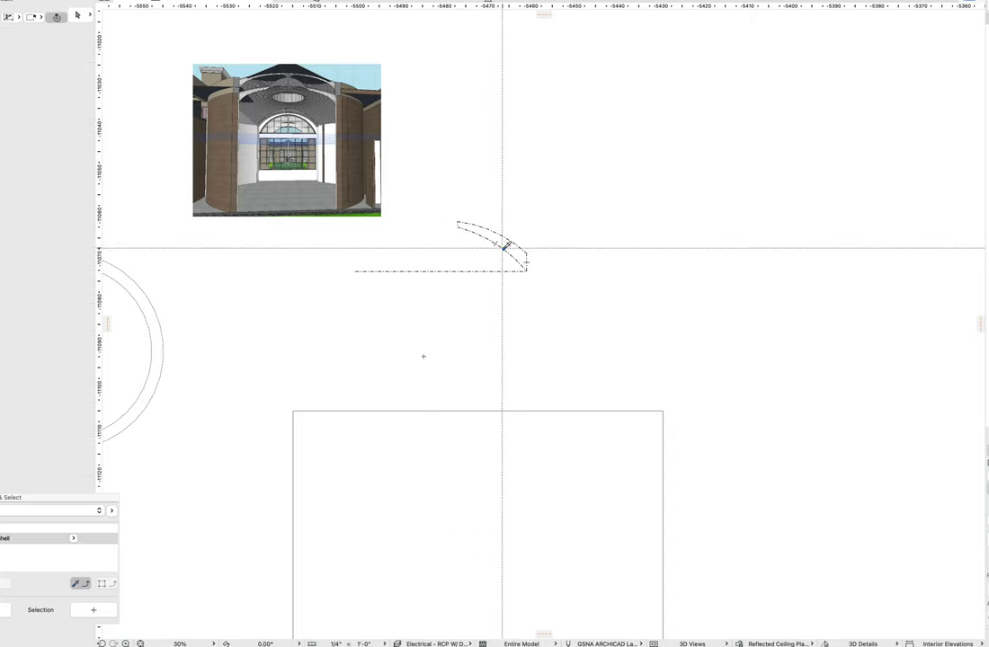
left_click(439, 271)
left_click(440, 241)
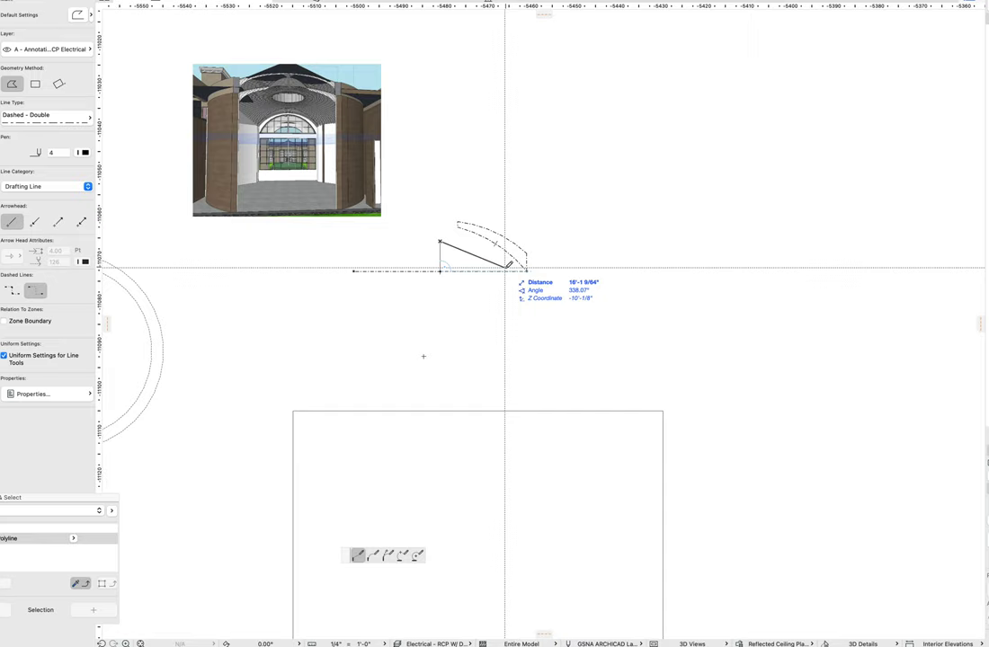
left_click(488, 263, "shift")
Step: Curve the sloped segment of the new polyline into an arc, forming half of an arch
left_click(484, 261)
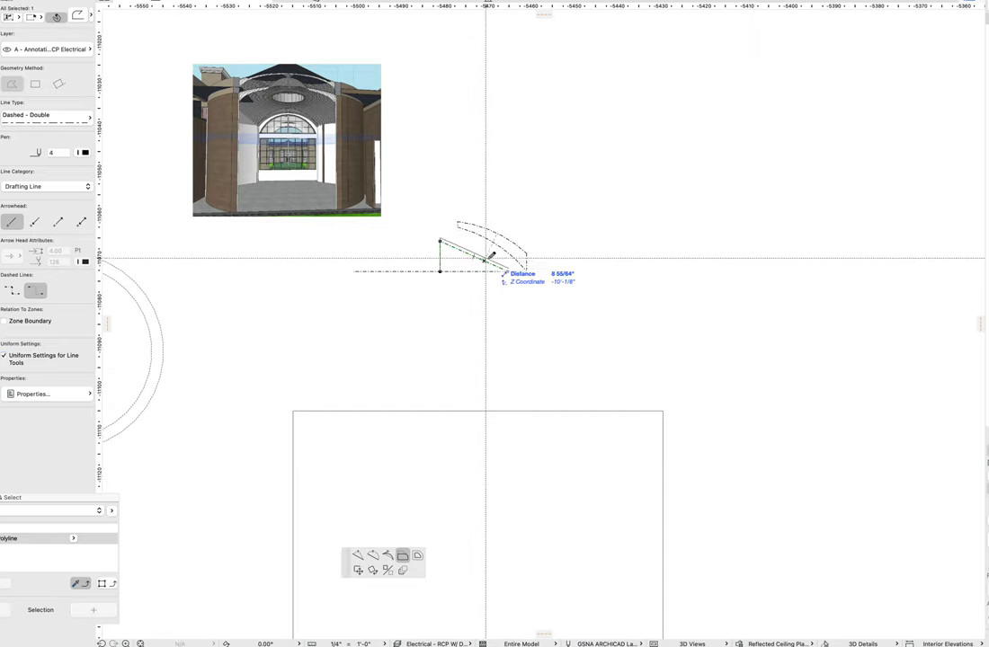
left_click(373, 555)
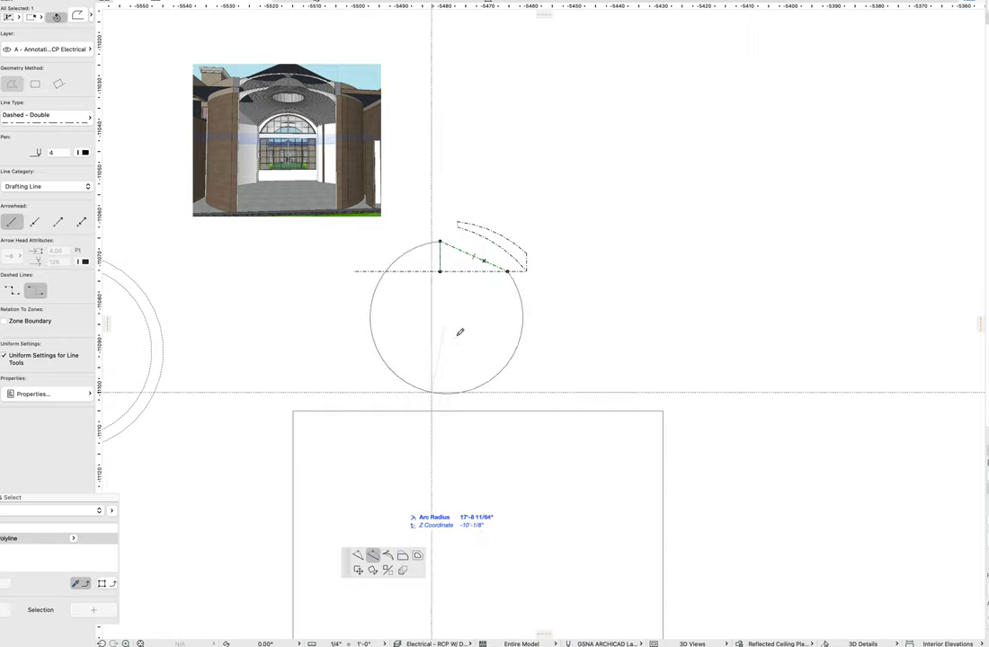
left_click(486, 260)
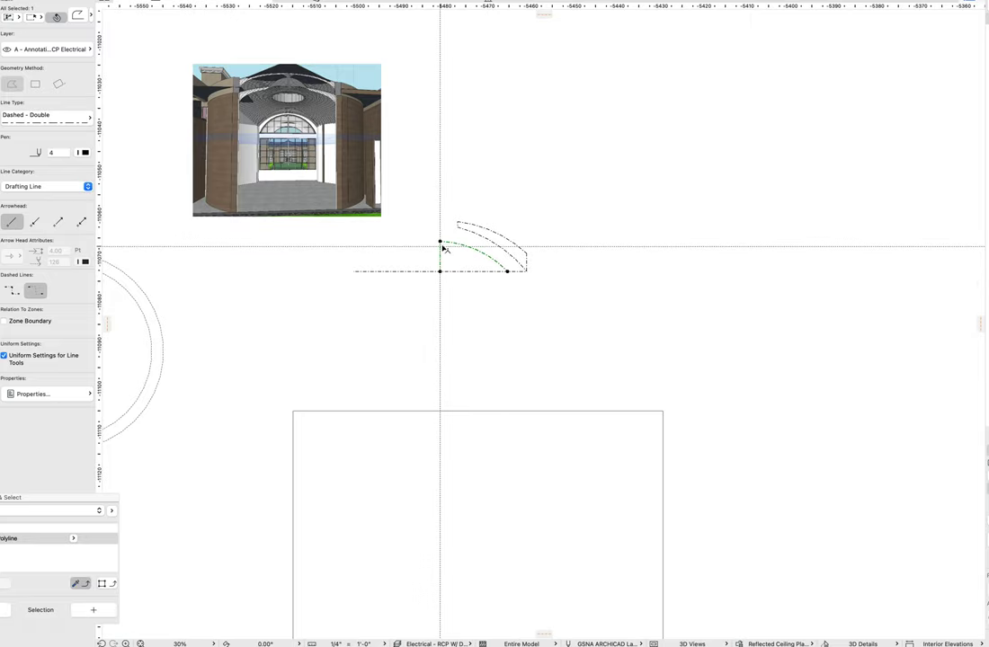
Step: Mirror a copy of the half-arch polyline about its vertical edge to complete the full arch
key("alt+super+m")
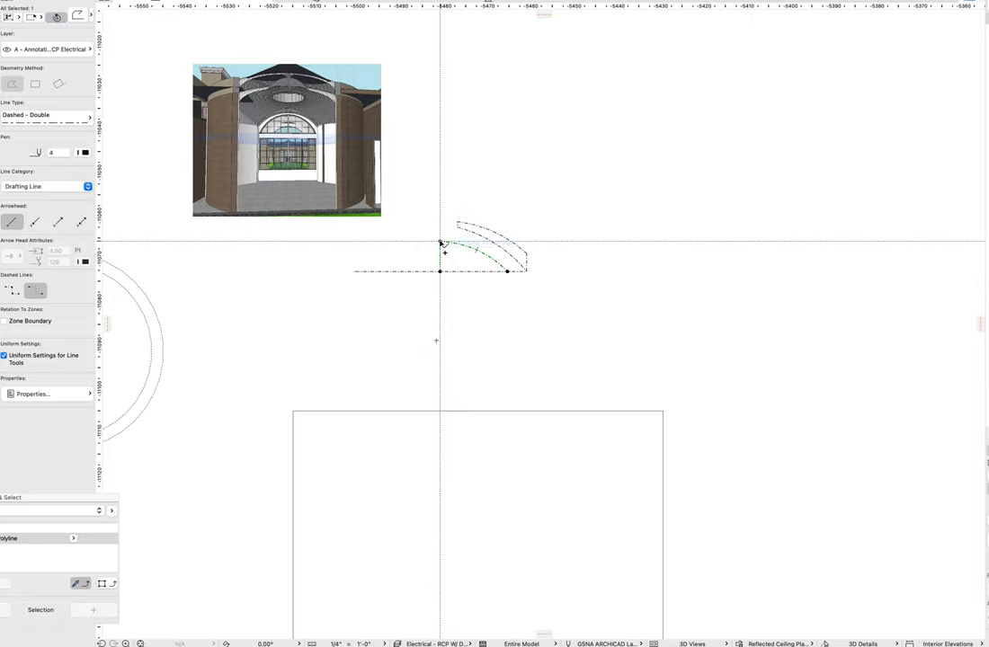
left_click(441, 241)
left_click(440, 272)
left_click_drag(387, 280, 373, 272)
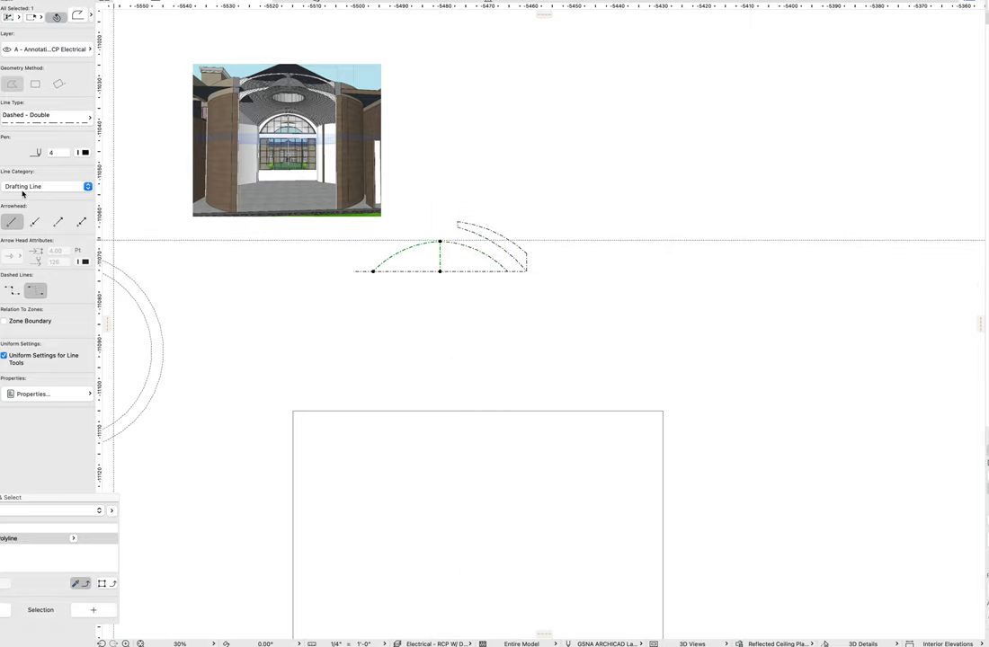
key("Escape")
Step: Using the dome shell's settings, draw an extruded shell through the arch's left end, apex and right end, with an extrusion length of 10'-1/8"
left_click(153, 349, "alt")
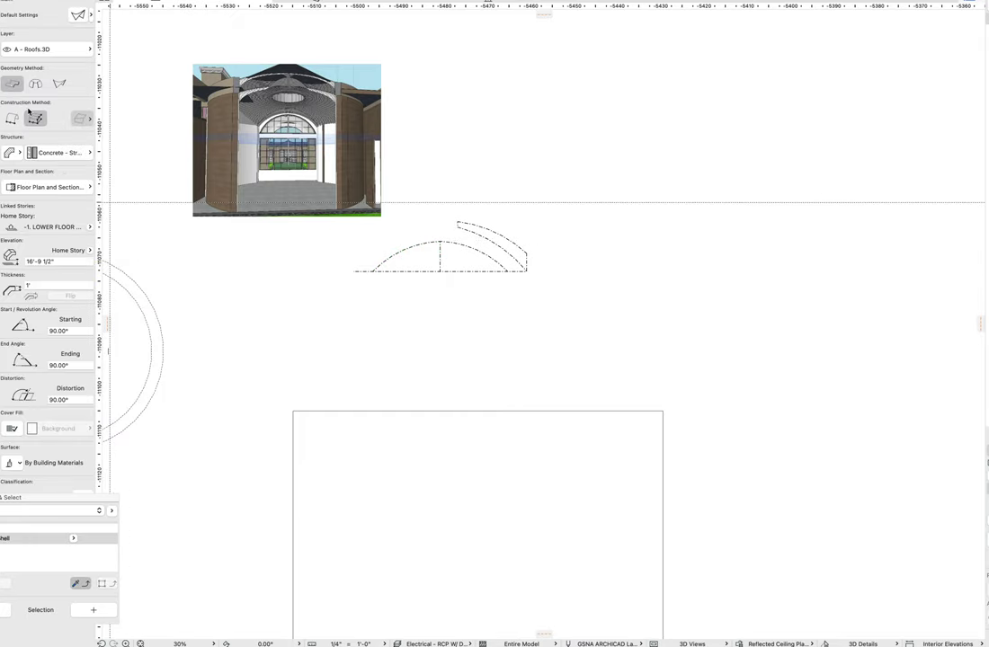
left_click(373, 270)
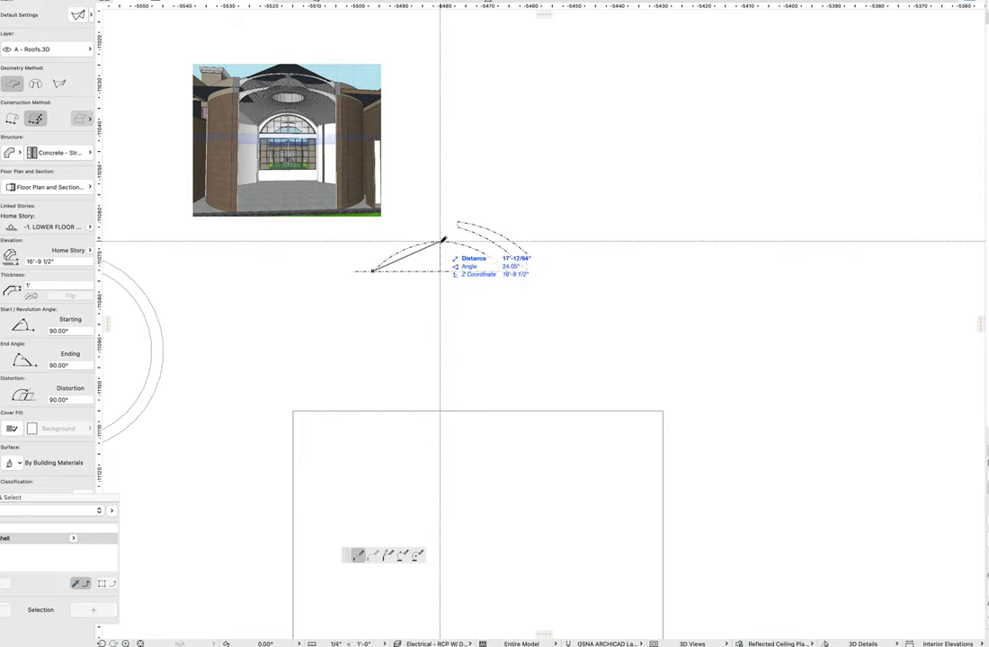
left_click(441, 241)
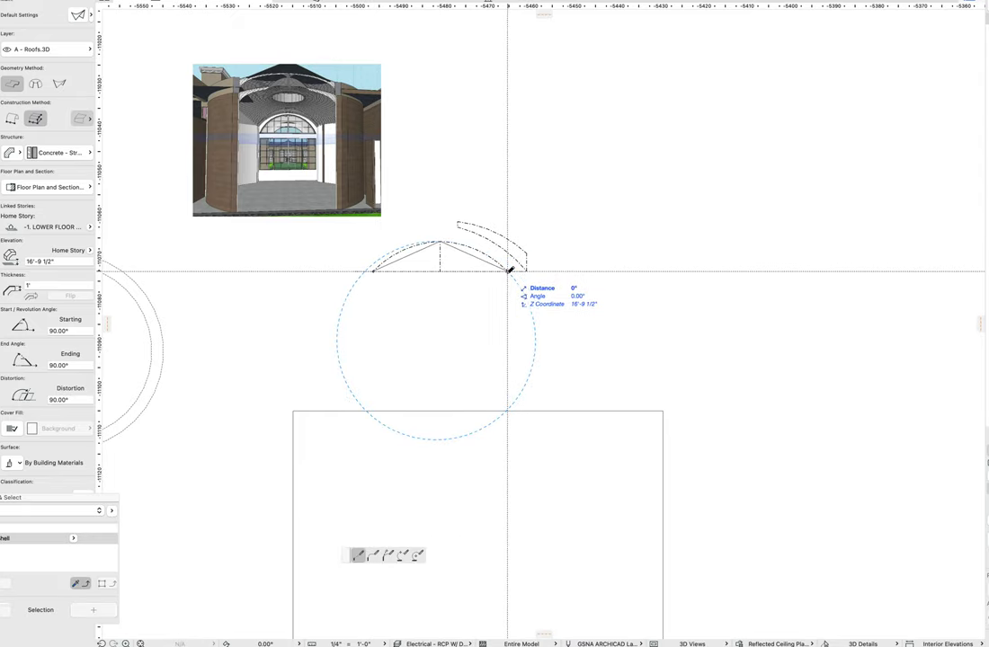
double_click(509, 270)
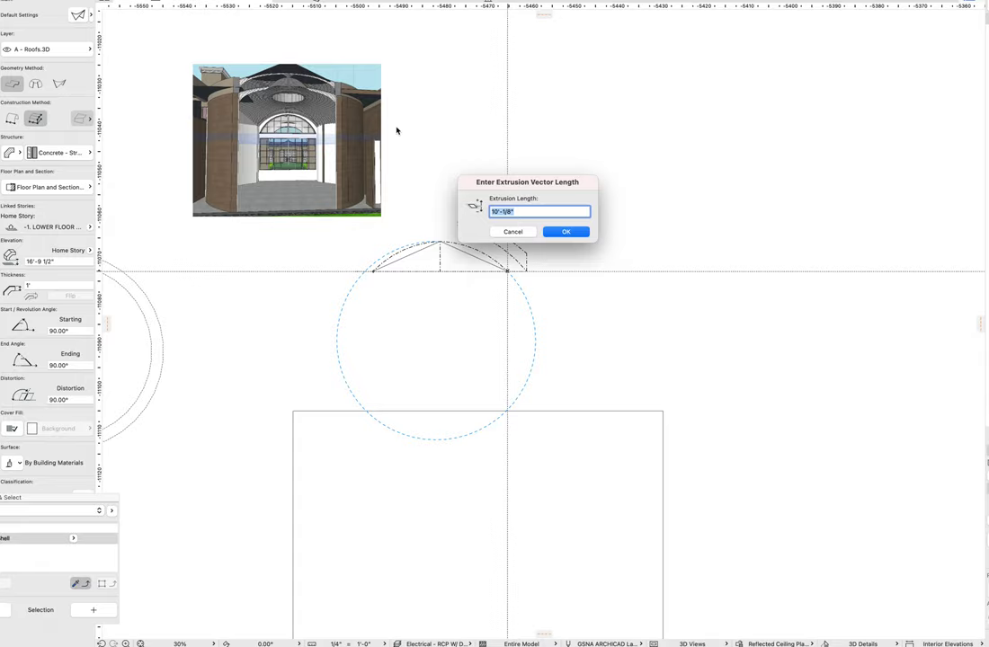
key("Return")
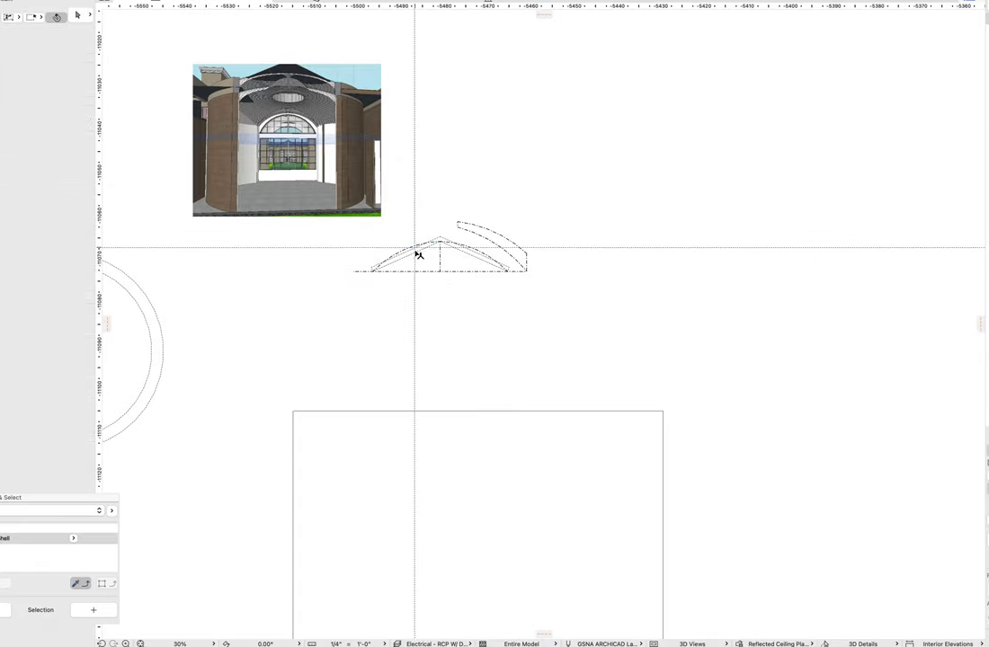
Step: Curve both straight segments of the extruded shell's profile to follow the dashed arch
left_click(429, 253)
scroll(429, 253, "up", 5)
left_click(363, 221)
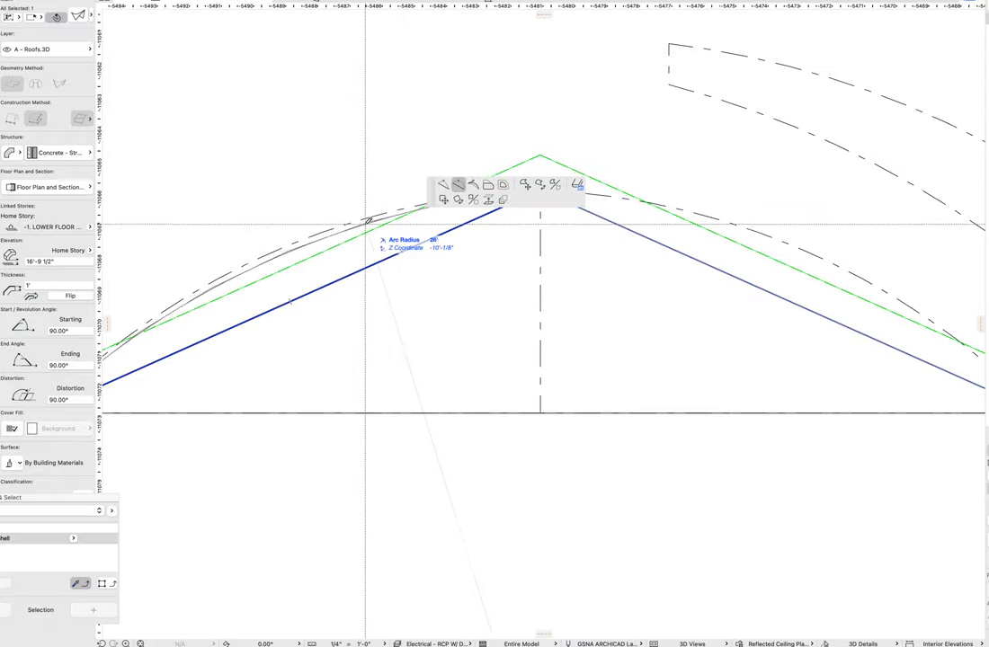
left_click(361, 223)
left_click(729, 225)
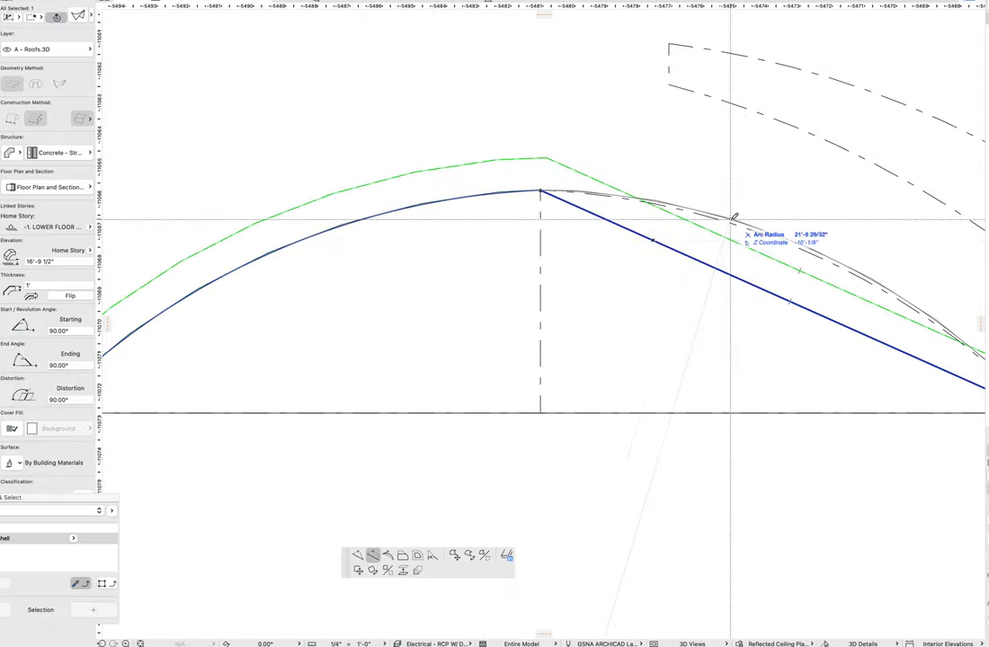
left_click(729, 224)
Step: Show the slab and both shells in 3D and move the arched shell next to the dome and slab
scroll(584, 235, "down", 10)
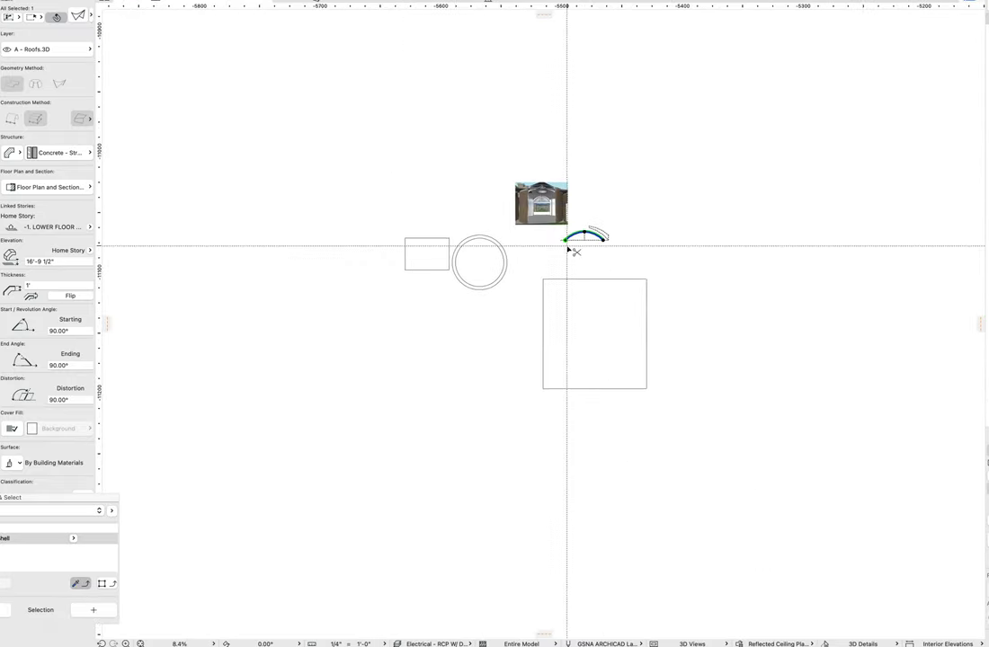
key("super+a")
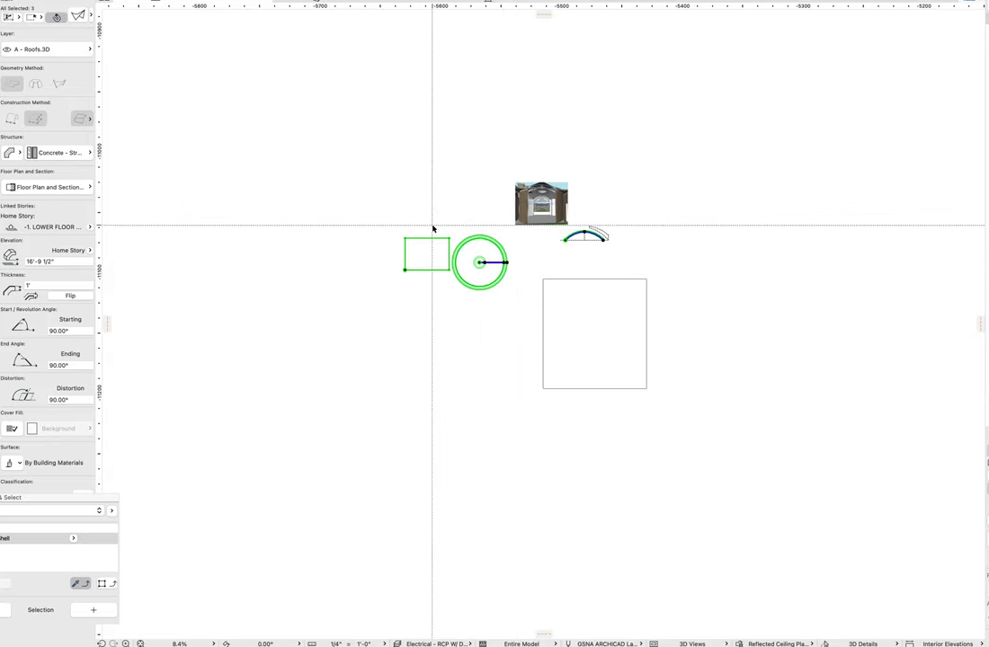
key("F5")
scroll(751, 368, "down", 5)
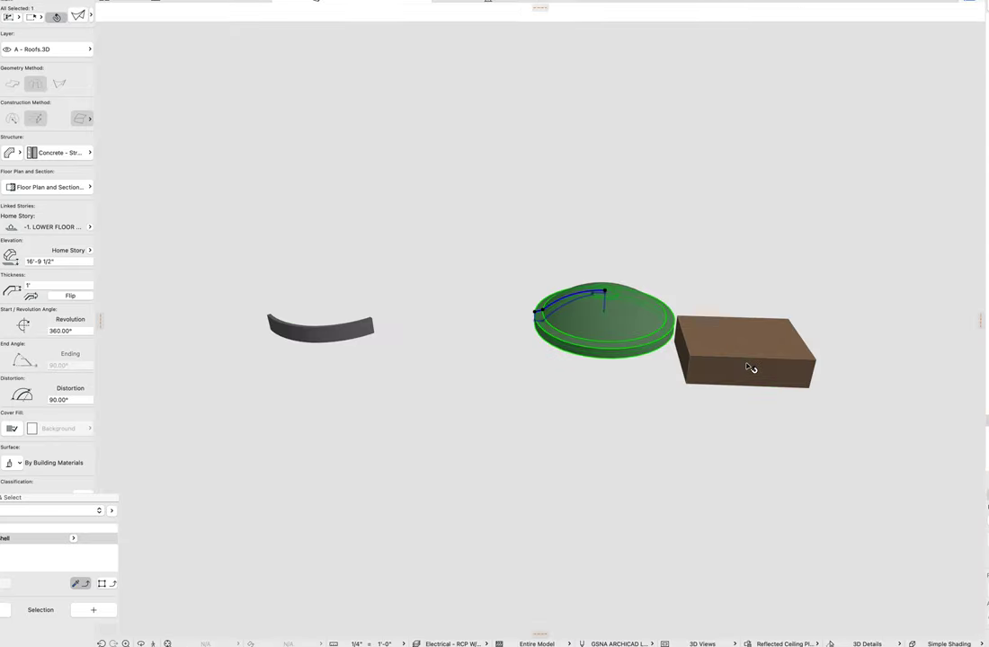
left_click(355, 328)
left_click_drag(453, 354, 642, 377)
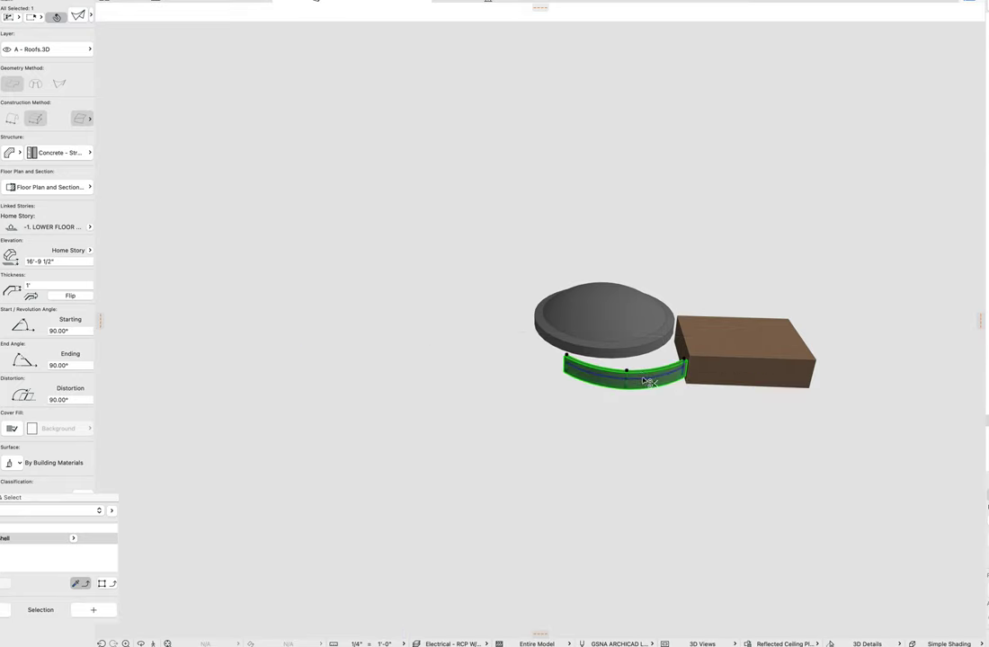
left_click(685, 363)
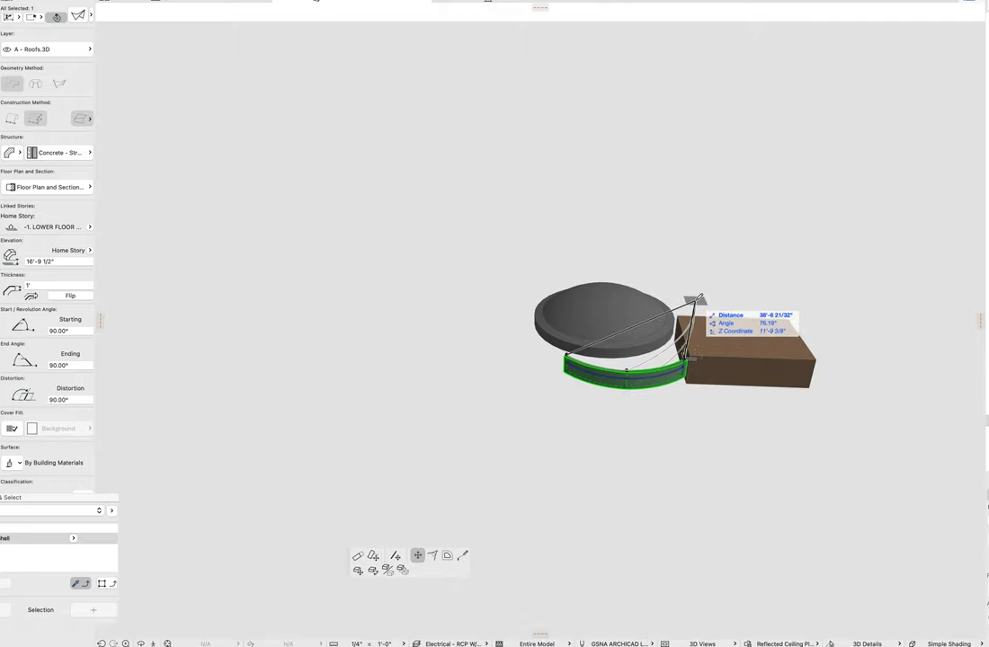
key("Escape")
double_click(673, 379)
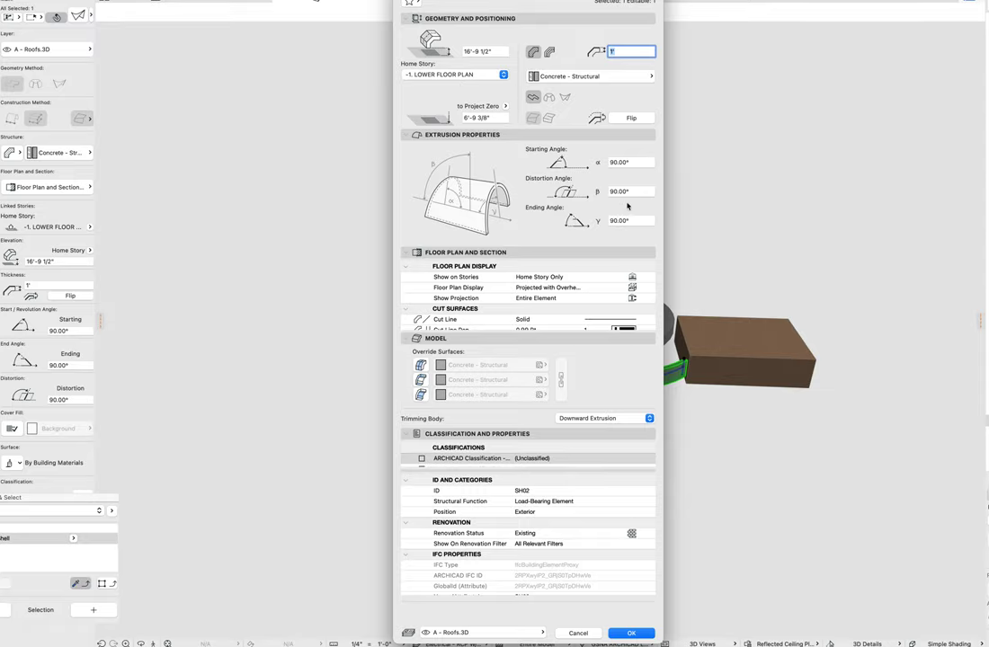
key("Return")
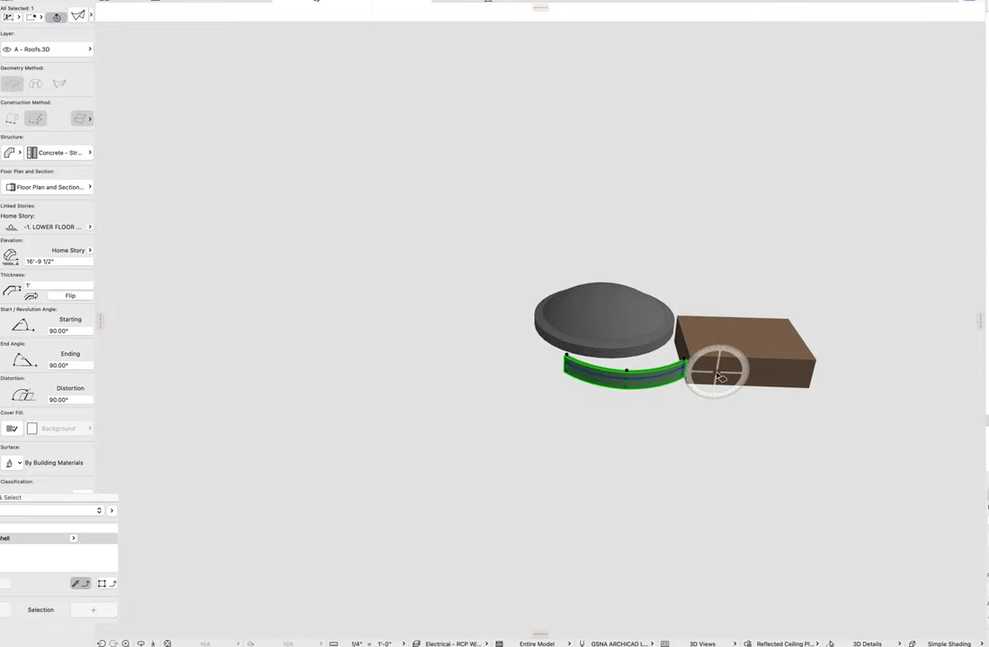
Step: Stand the arched shell upright across the dome's rim and shift it further in toward the dome's centre
middle_click_drag(702, 368, 768, 357, "shift")
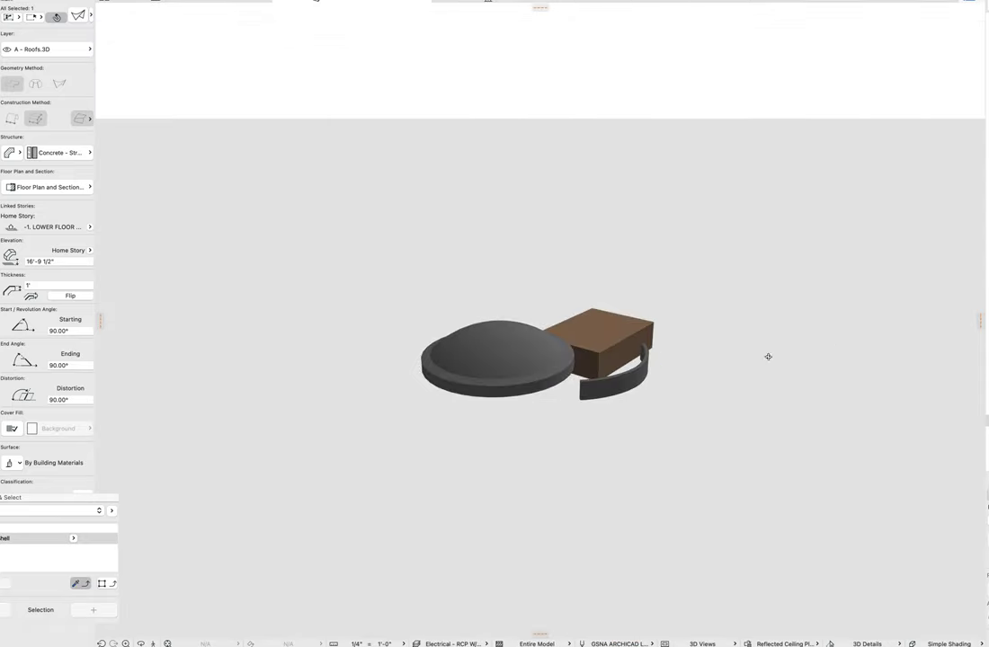
left_click(614, 383)
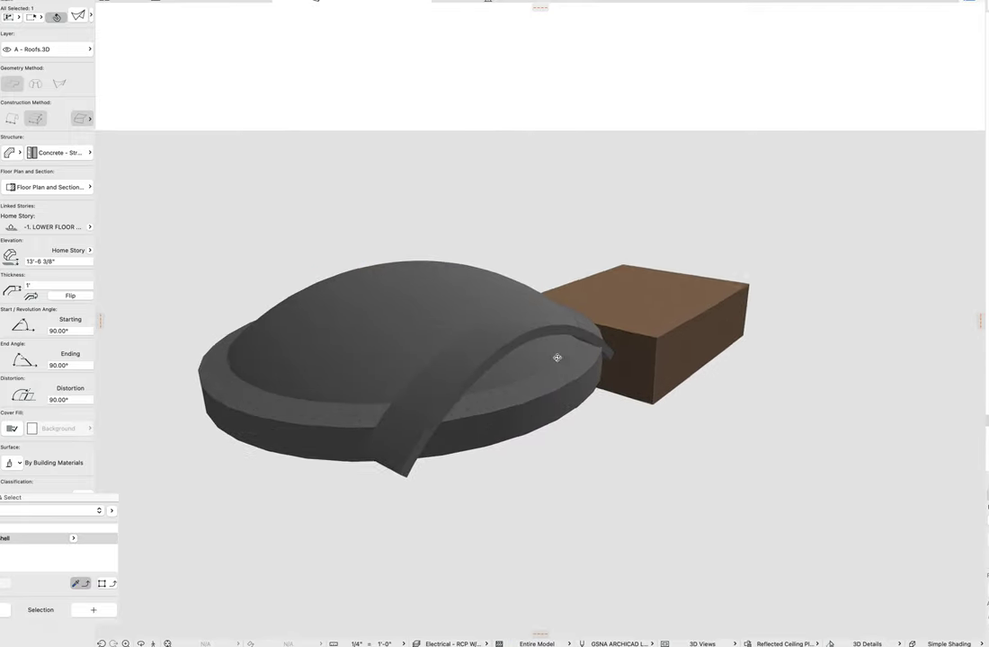
middle_click_drag(556, 358, 765, 241, "shift")
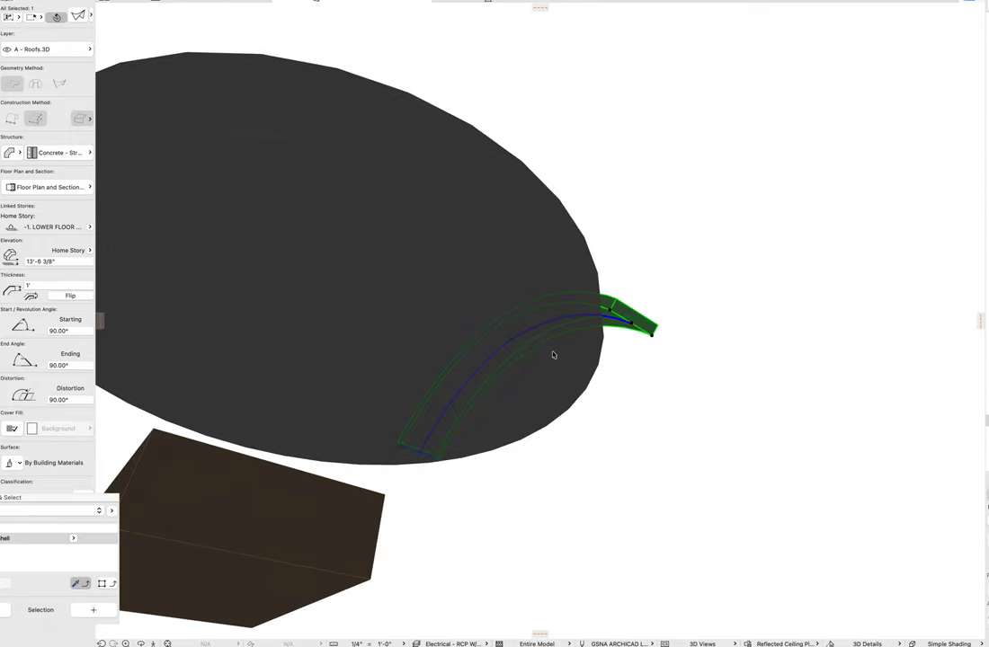
key("super+d")
left_click(492, 329)
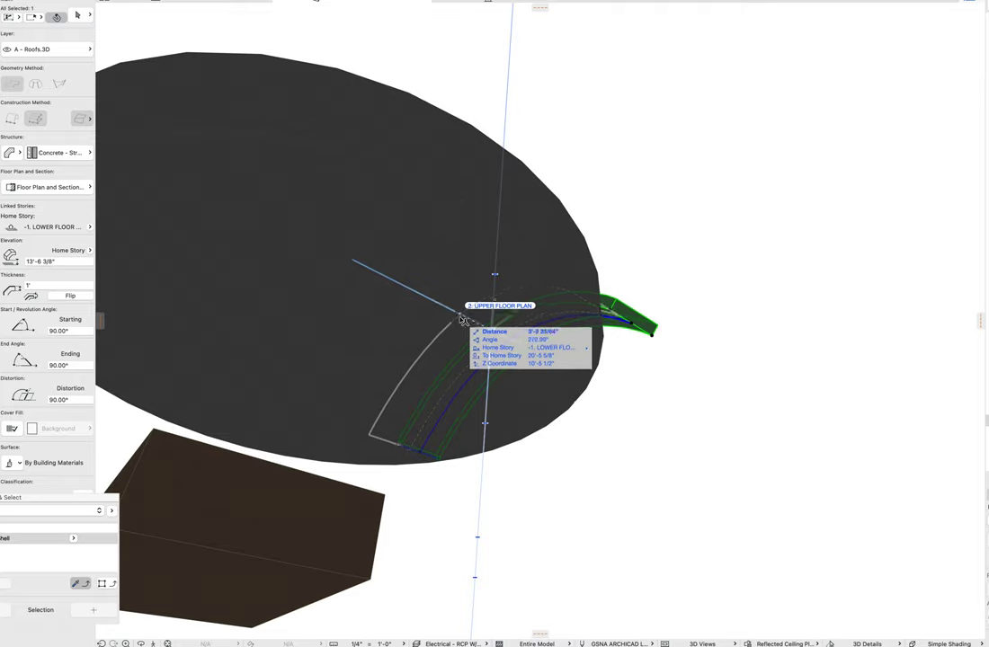
left_click_drag(462, 319, 472, 322)
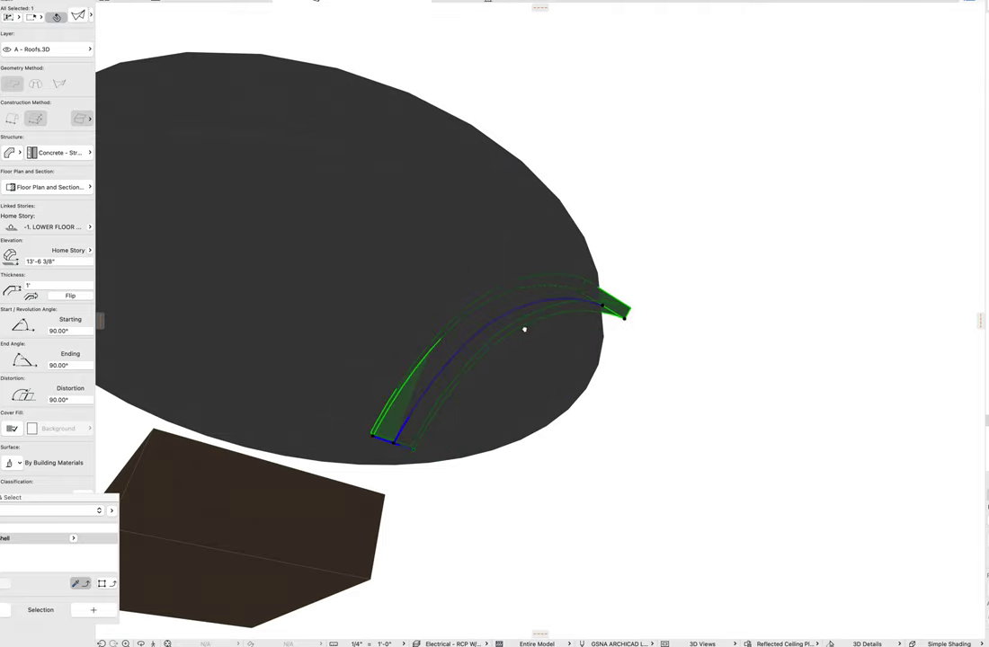
Step: Try to subtract the arched shell from the dome with Solid Element Operations, using subtraction with downward extrusion
middle_click_drag(524, 329, 439, 397, "shift")
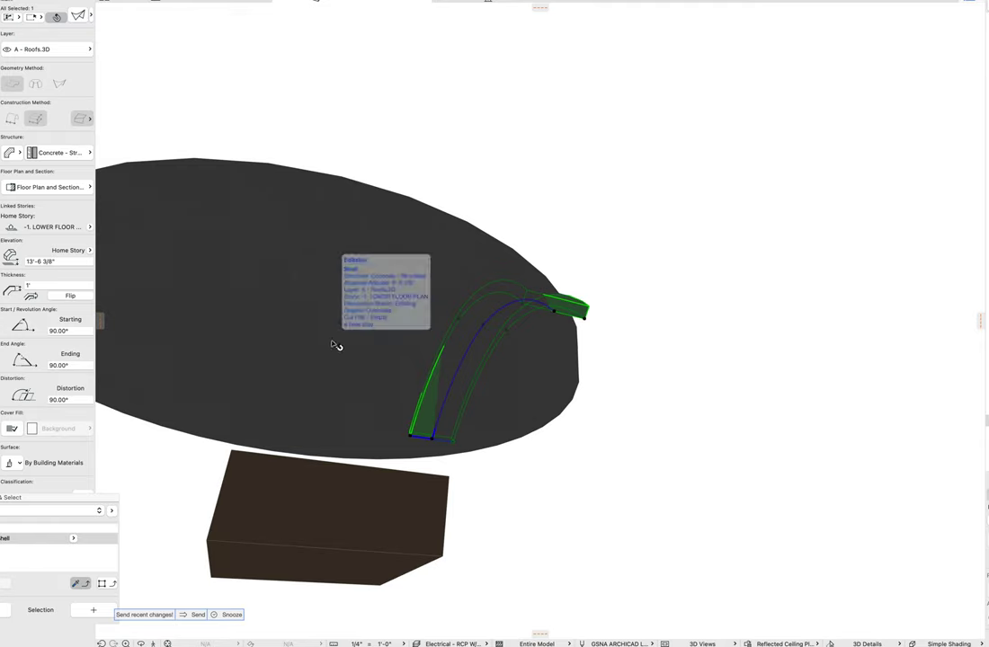
key("ctrl+alt+s")
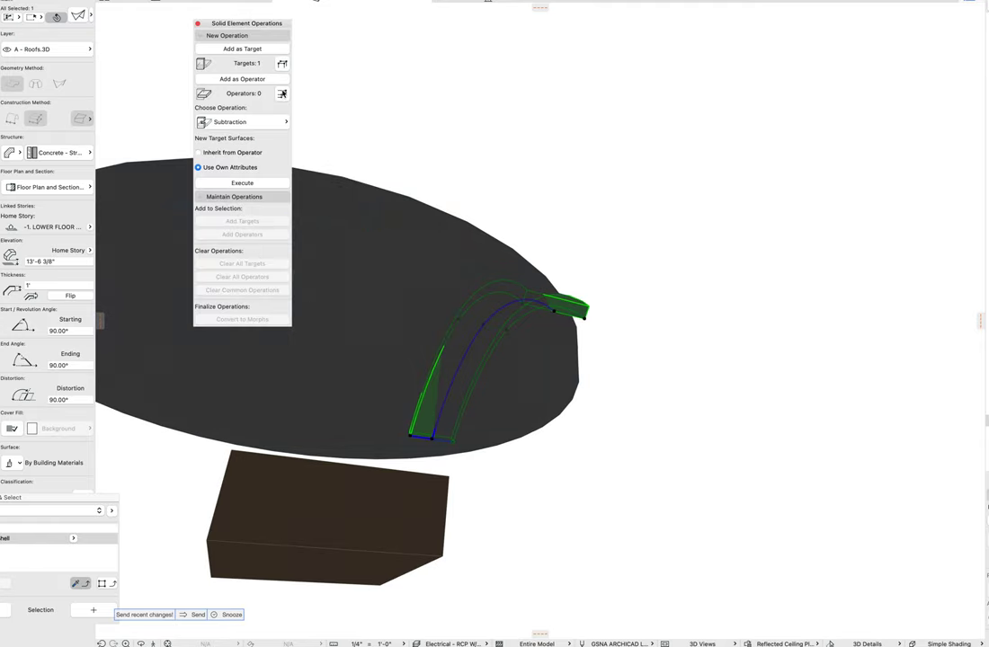
left_click(453, 276)
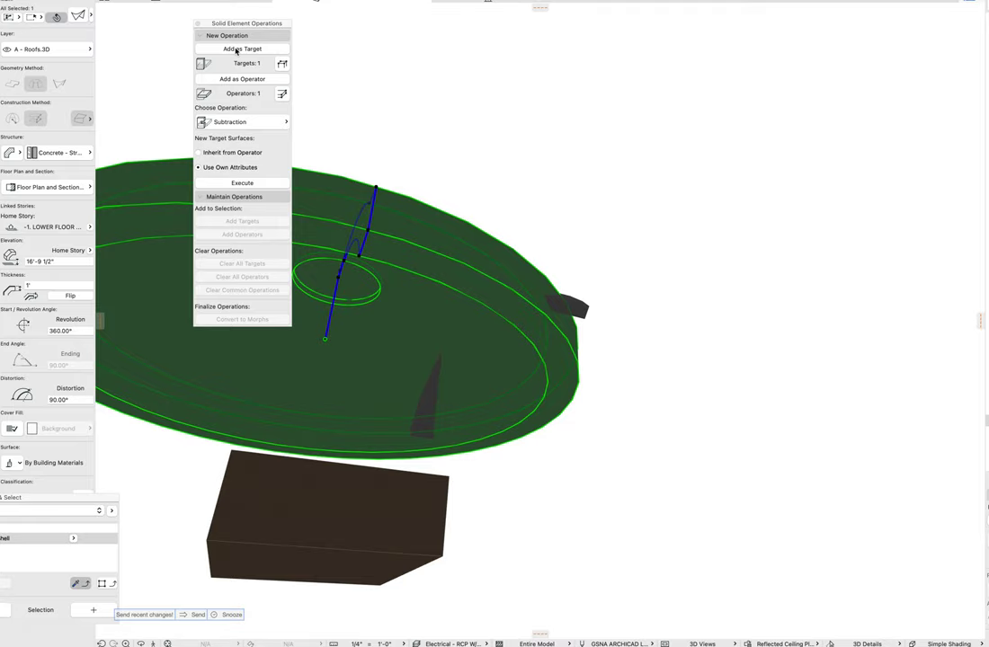
left_click(231, 125)
left_click(345, 160)
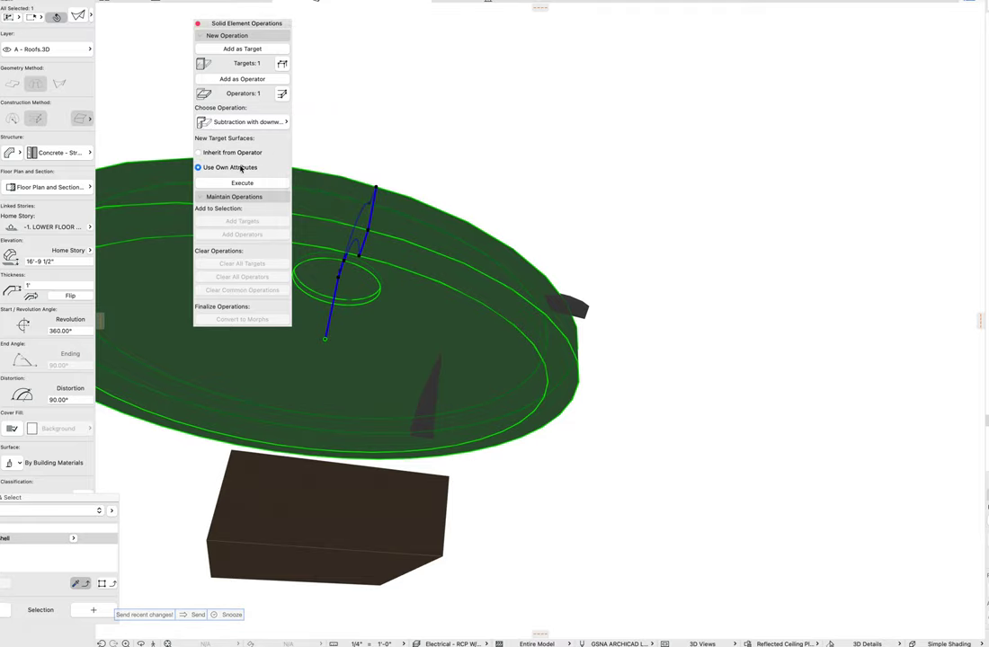
left_click(581, 285)
middle_click_drag(576, 286, 384, 479, "shift")
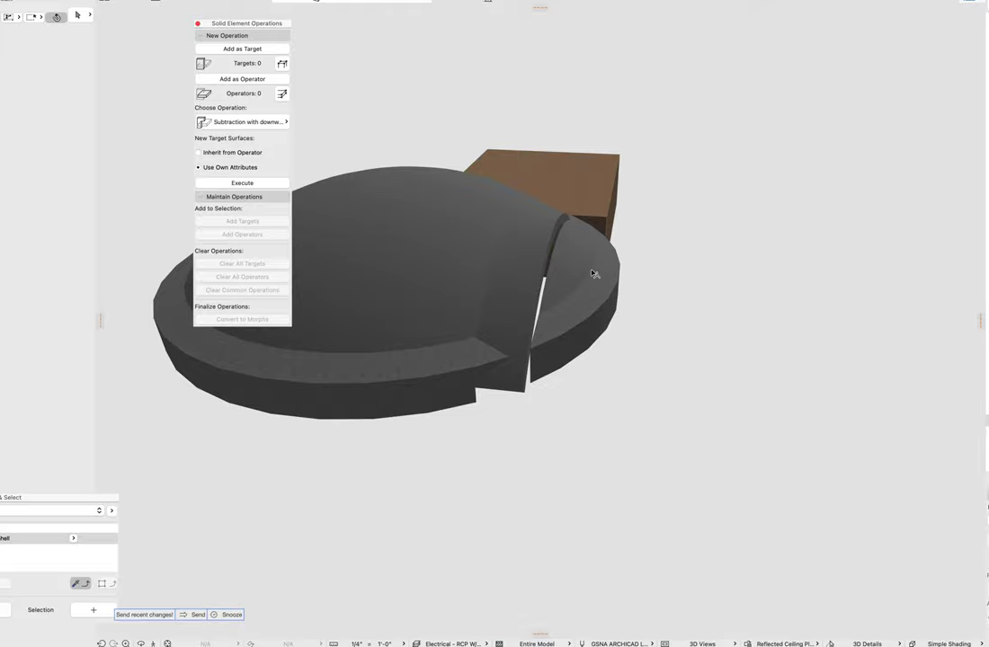
Step: Undo the solid subtraction applied to the dome shell
middle_click_drag(592, 274, 653, 254, "shift")
middle_click_drag(497, 368, 603, 427)
key("super+z")
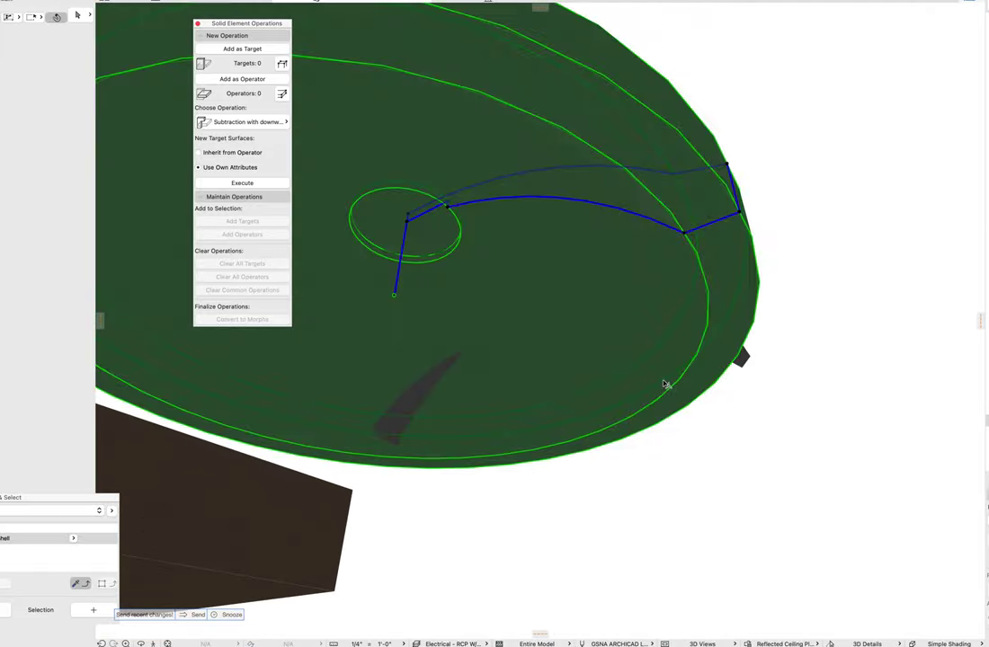
Step: Select the dome and arched shells together and connect them so that they trim each other
left_click(410, 403, "shift")
right_click(382, 317)
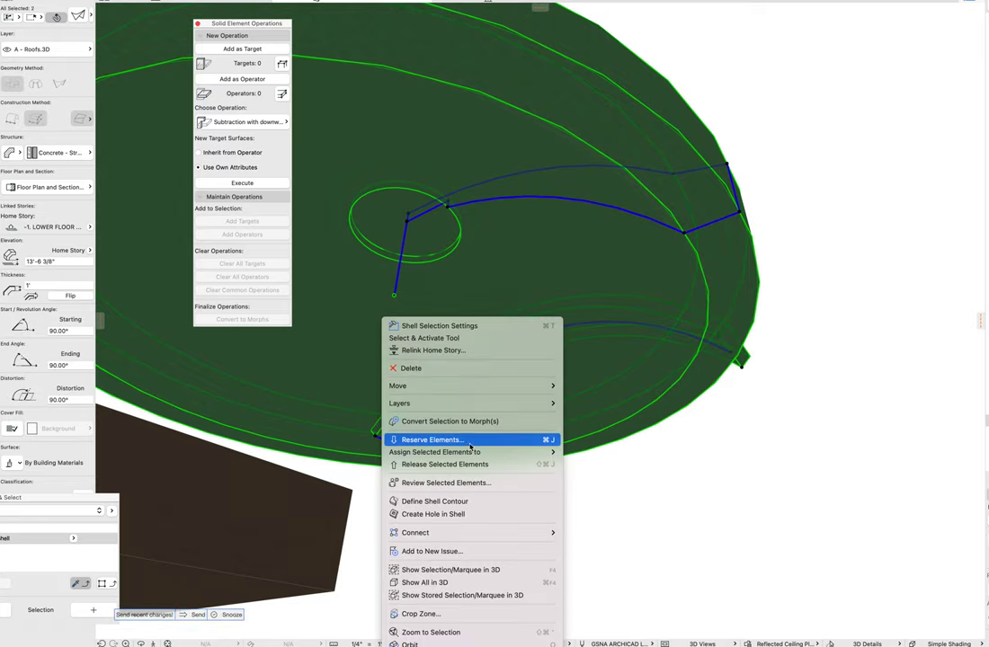
mouse_move(467, 532)
left_click(603, 537)
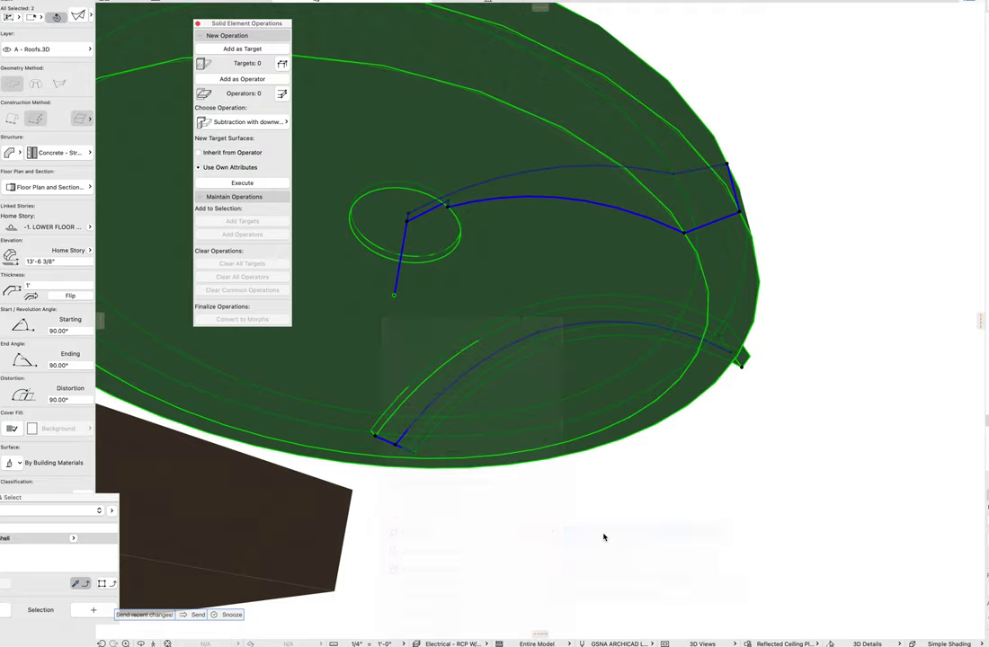
key("Return")
middle_click_drag(555, 388, 784, 353, "shift")
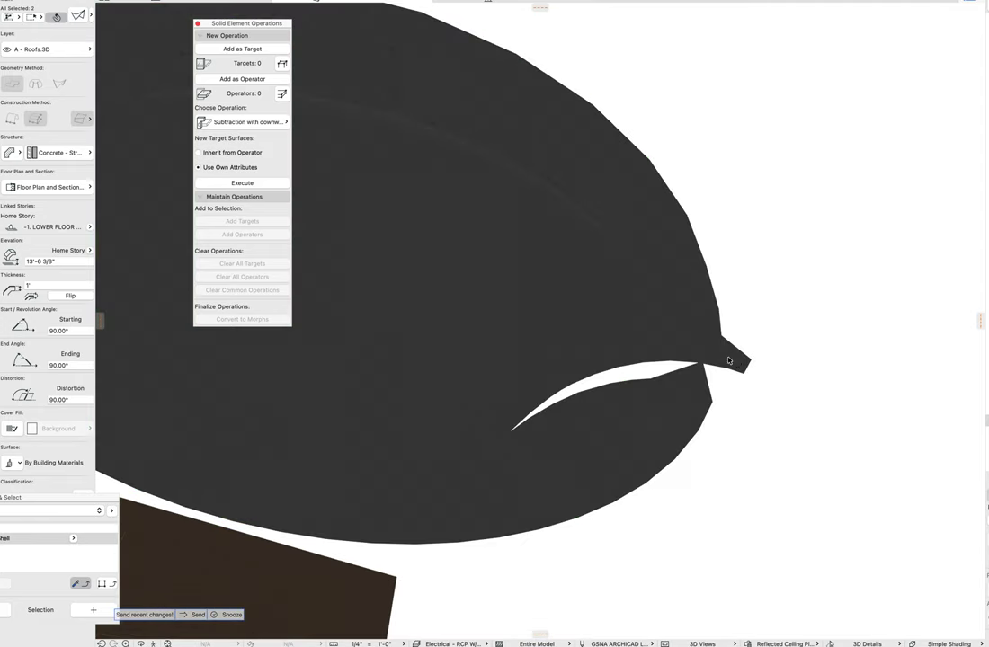
Step: Lower the arched shell to an elevation of about 12'-6" to close the gap beside it in the dome
left_click(706, 355)
left_click_drag(704, 346, 678, 365)
middle_click_drag(701, 374, 714, 329, "shift")
left_click(691, 421)
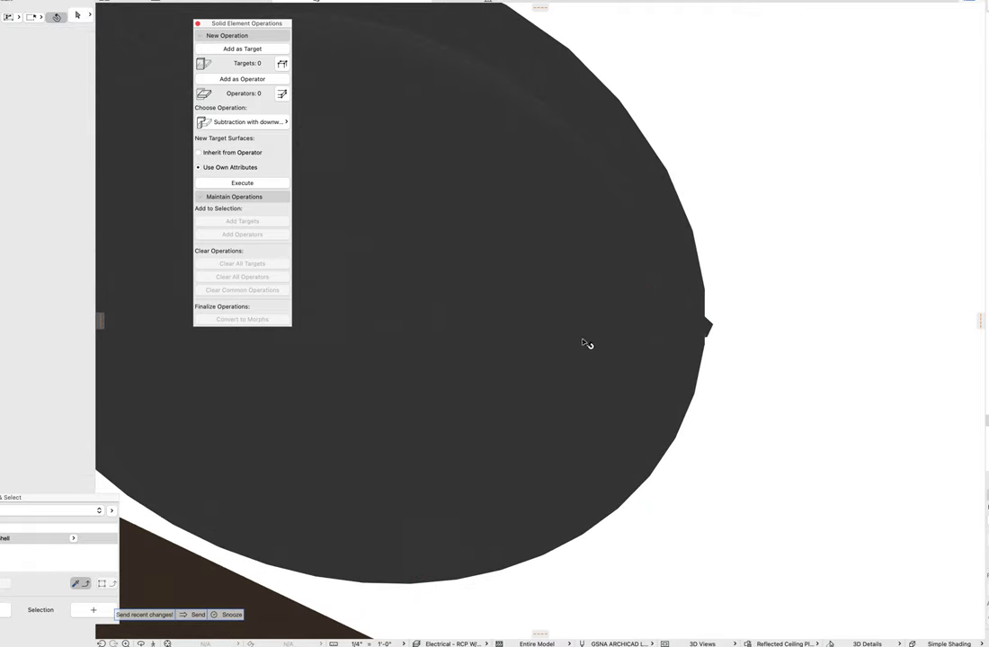
scroll(601, 405, "down", 4)
middle_click_drag(577, 369, 556, 459, "shift")
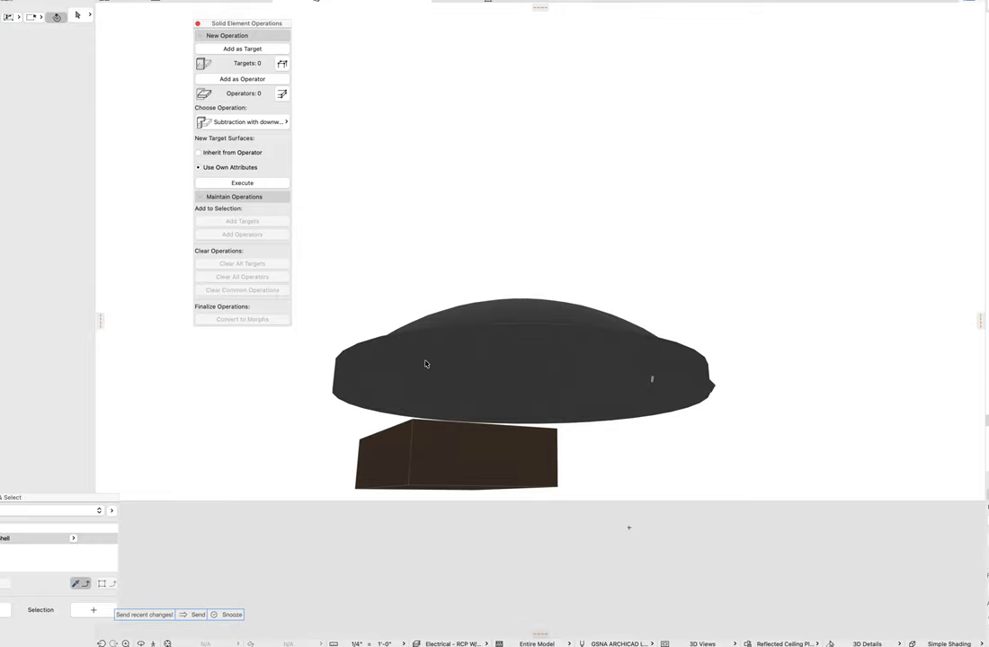
Step: Return to the floor plan and examine the domed ceiling, its central opening and the arches in the reference image
key("F2")
scroll(540, 189, "up", 8)
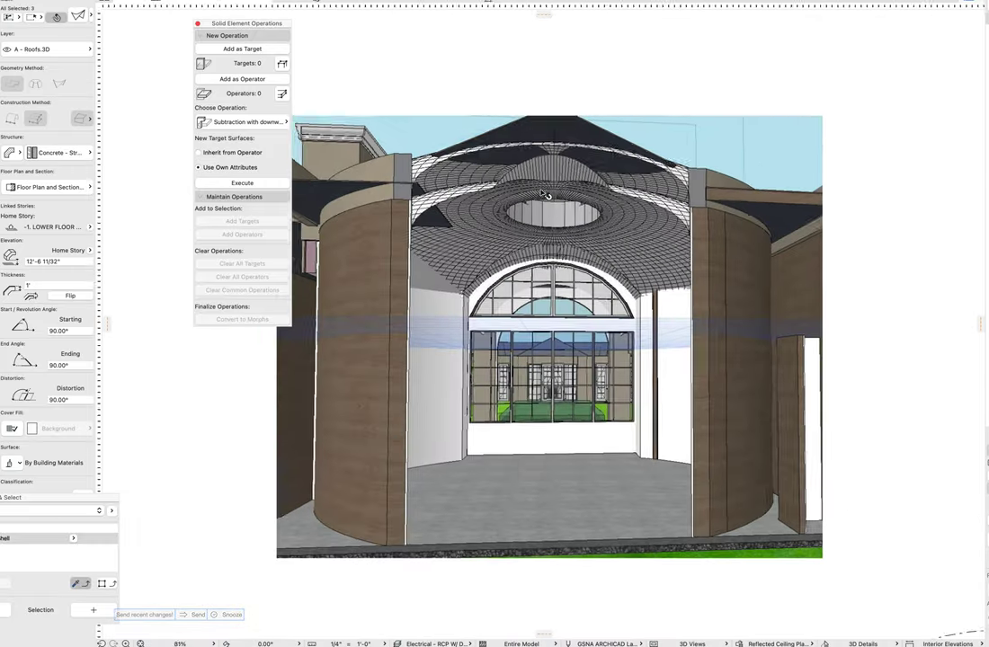
scroll(545, 194, "up", 1)
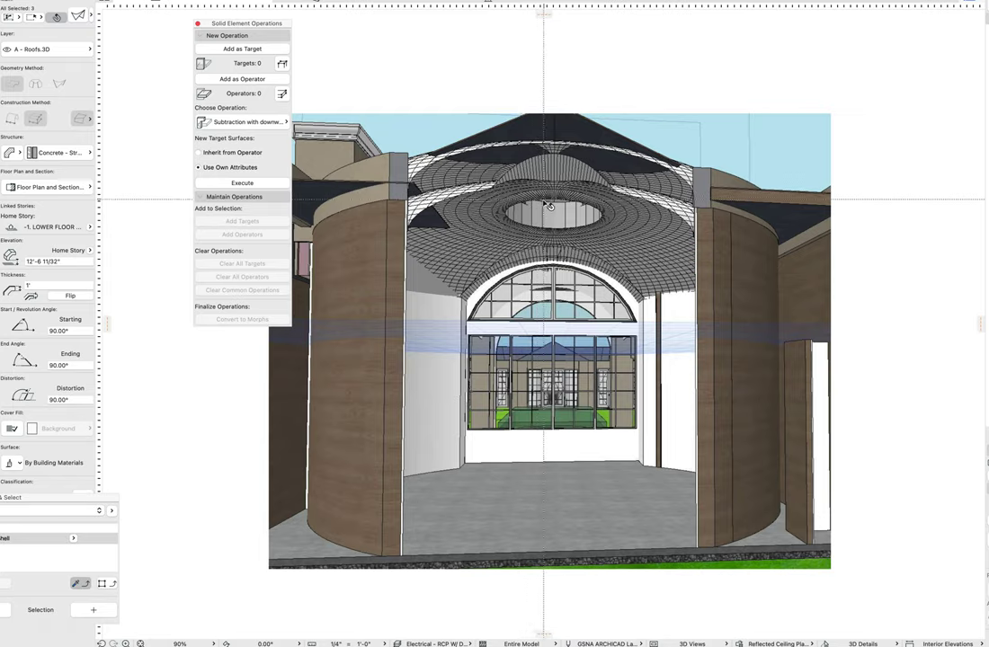
key("F2")
scroll(543, 208, "down", 2)
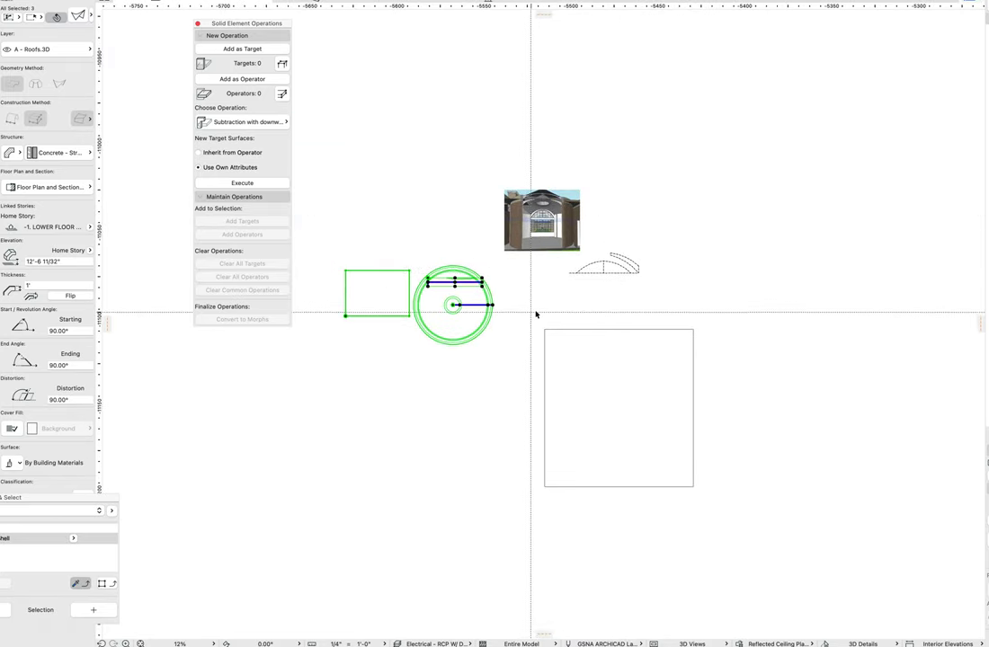
scroll(634, 278, "up", 5)
scroll(631, 277, "down", 3)
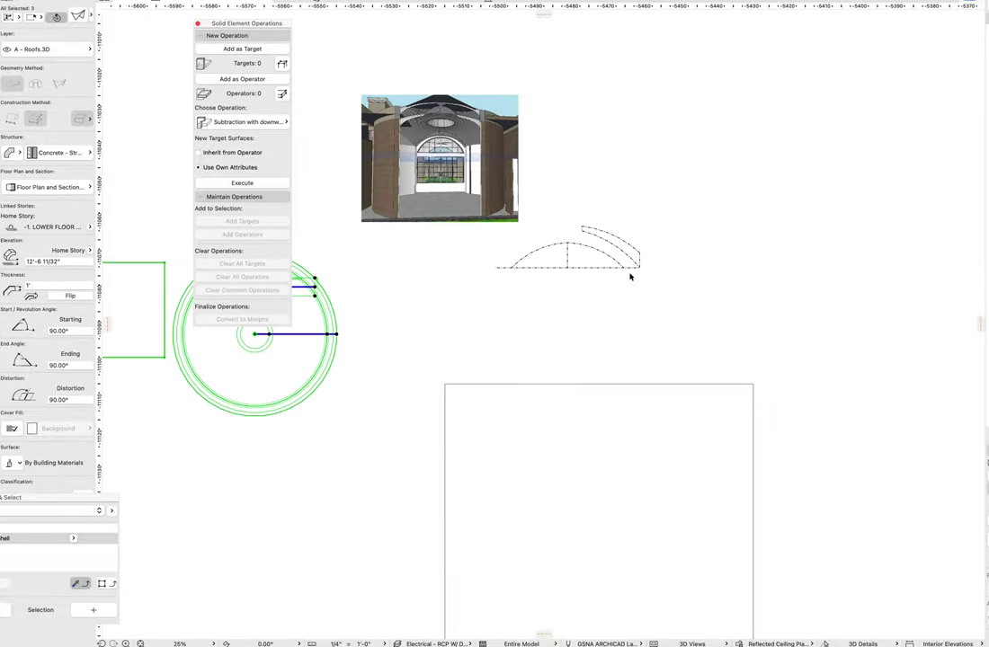